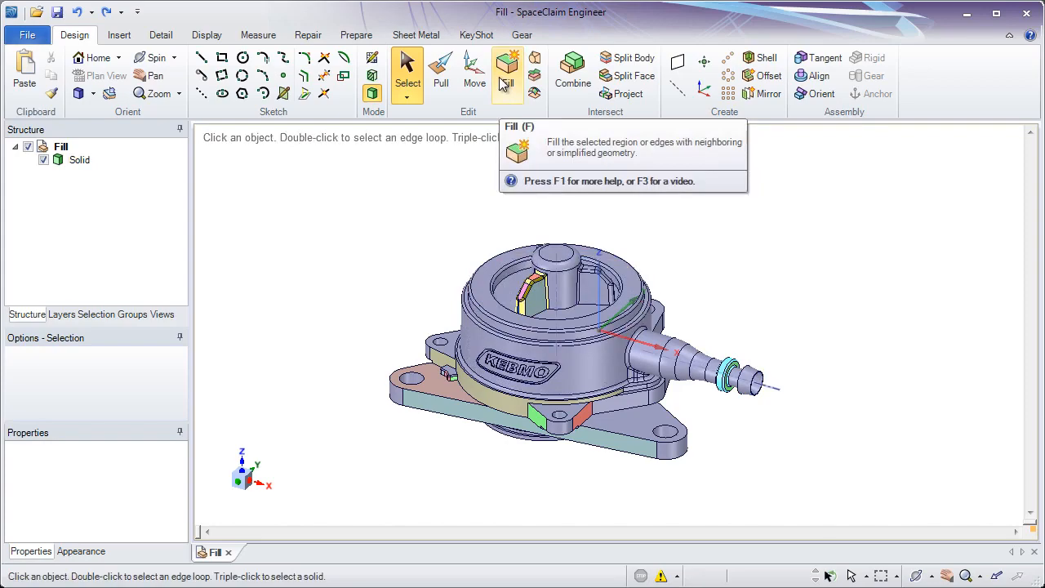
Step: Remove the rounded end face between the green and red sides of the front mounting lug with Fill
scroll(563, 464, up, 2)
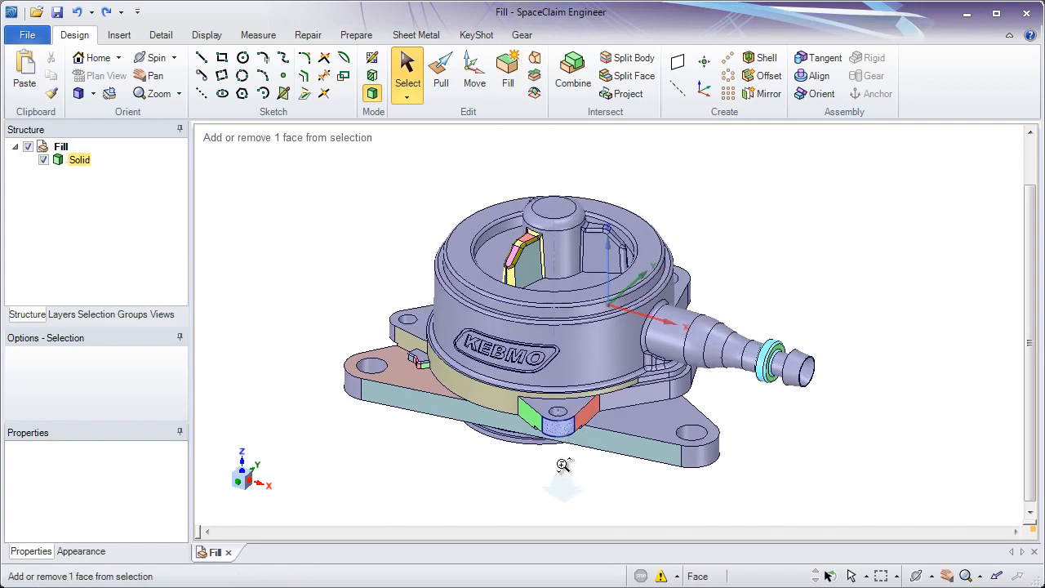
scroll(563, 465, up, 5)
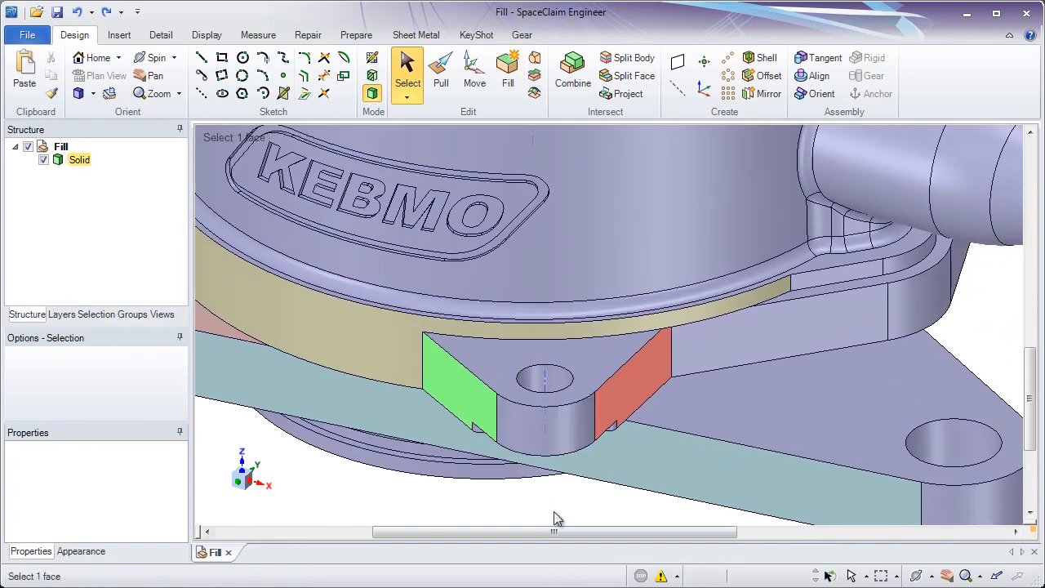
scroll(560, 457, up, 4)
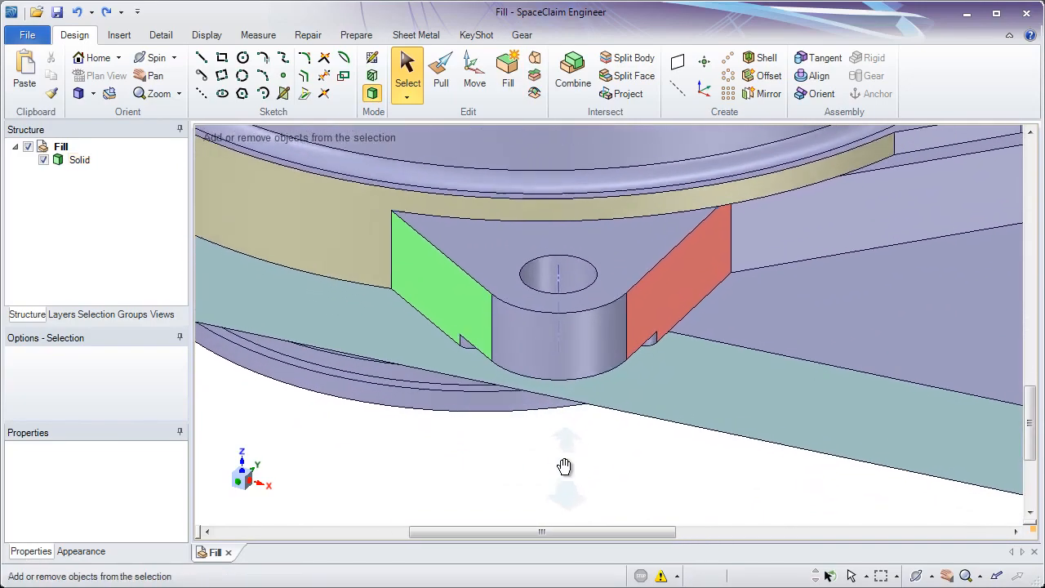
ctrl+middle_drag(564, 466, 557, 506)
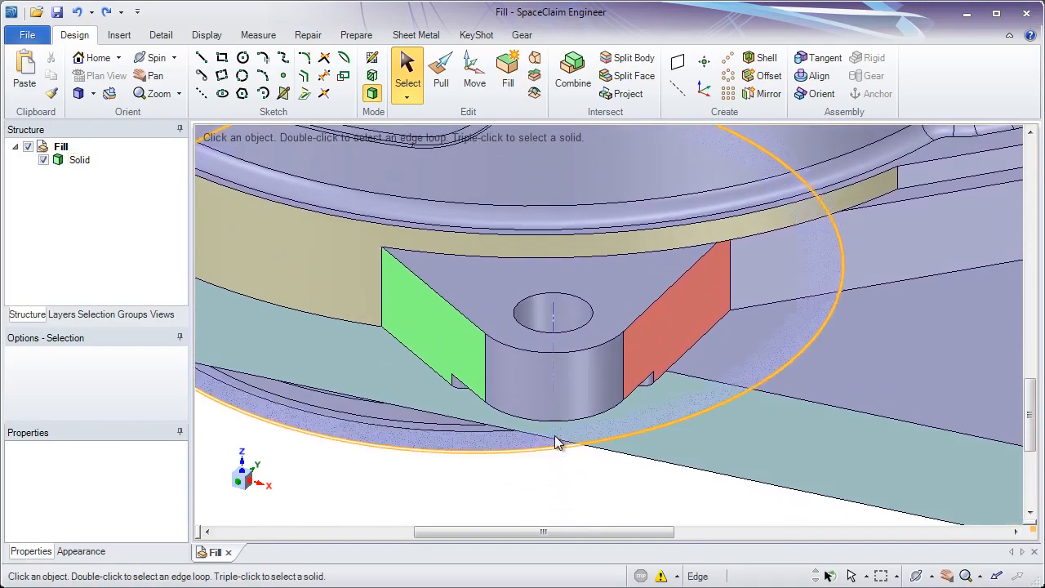
click(567, 387)
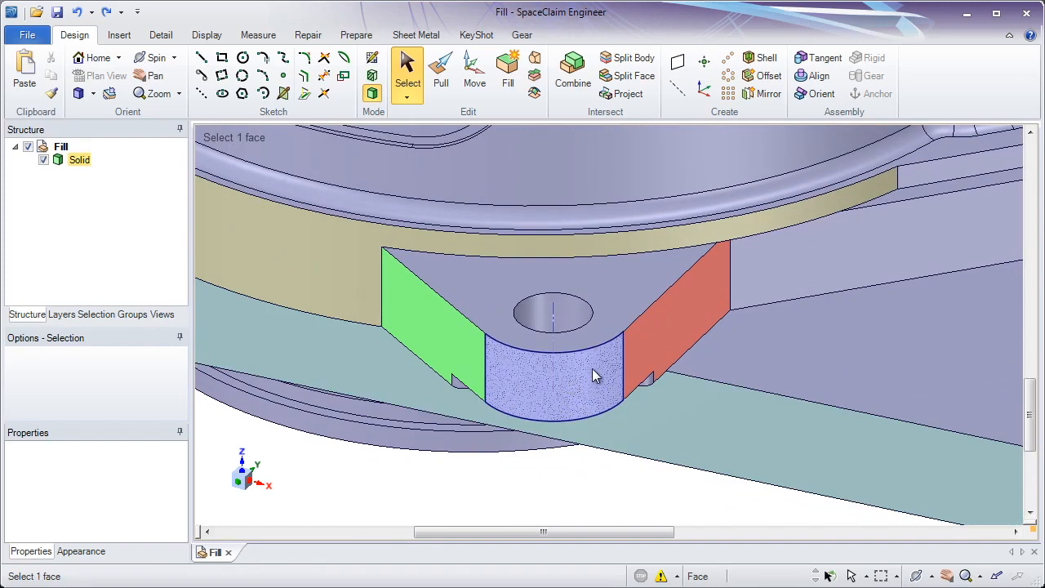
click(577, 368)
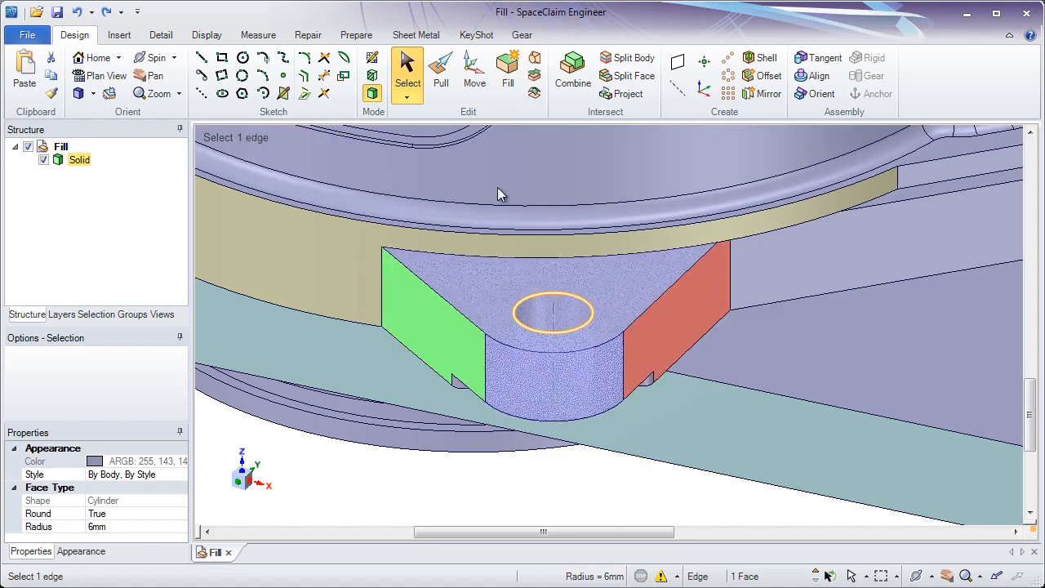
click(506, 82)
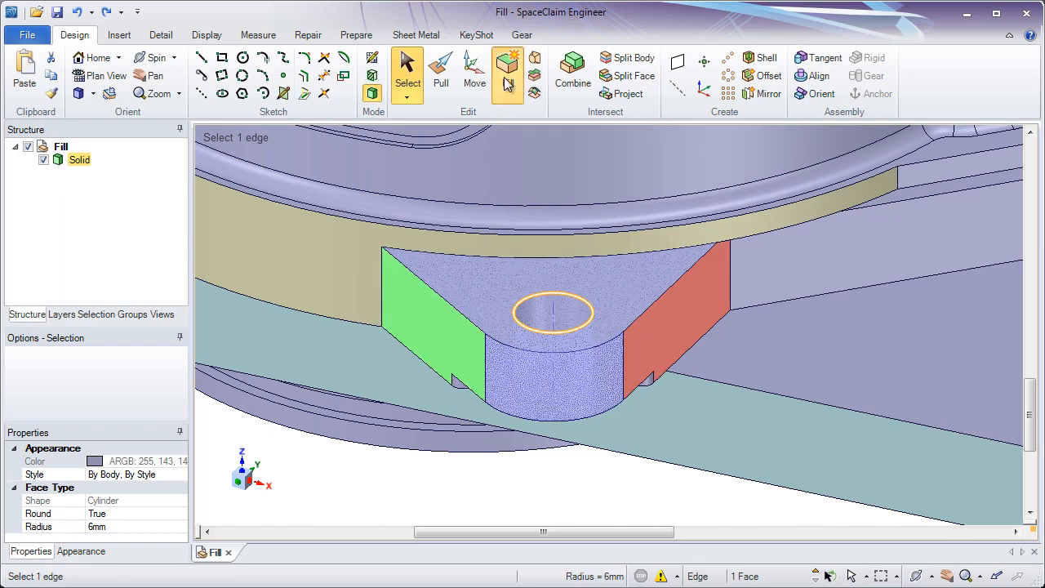
click(514, 382)
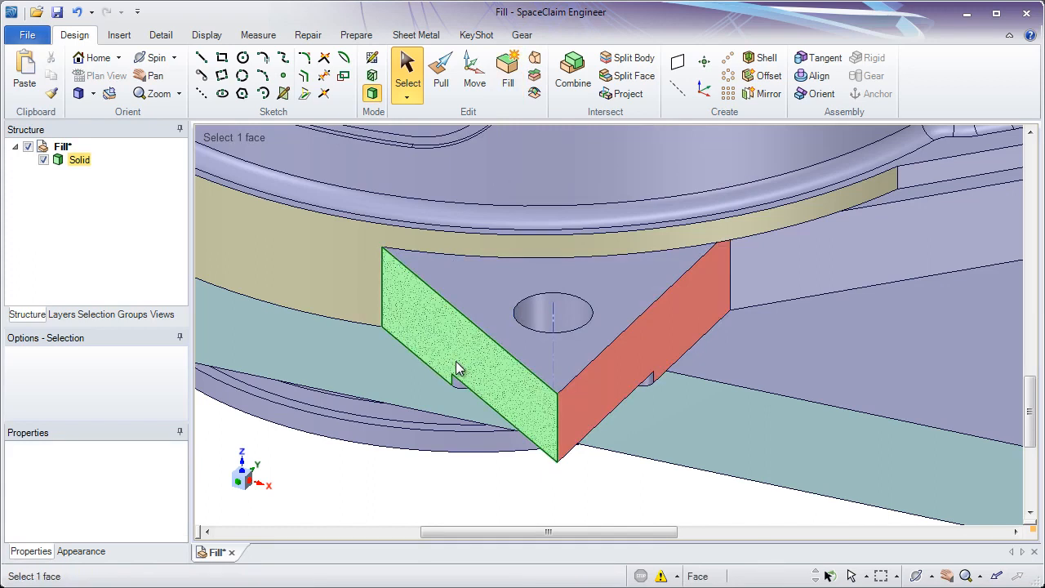
click(654, 346)
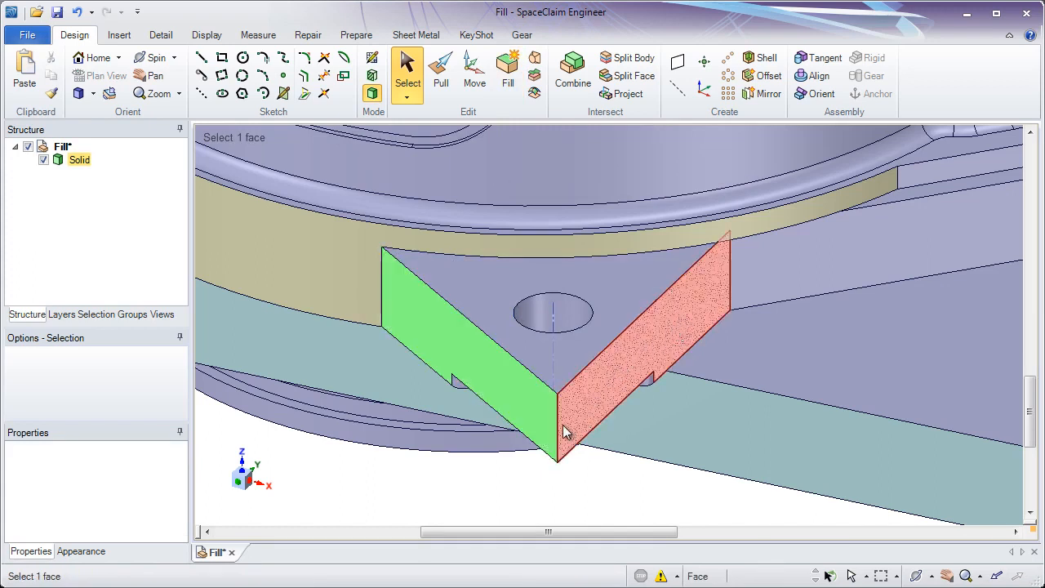
click(454, 387)
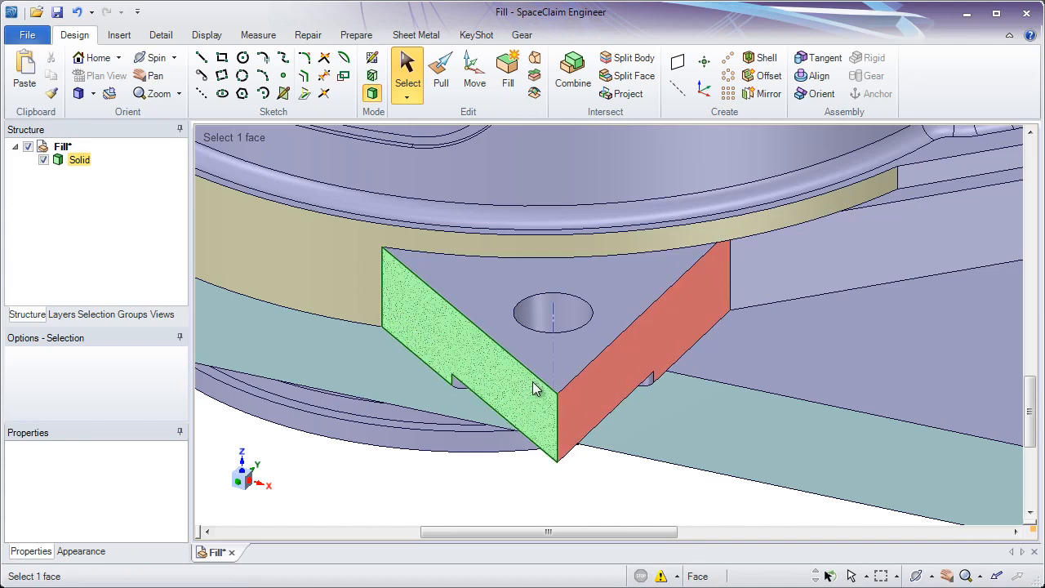
Step: Fill the hole in the pointed front lug using its inner cylindrical face
middle_drag(568, 294, 544, 412)
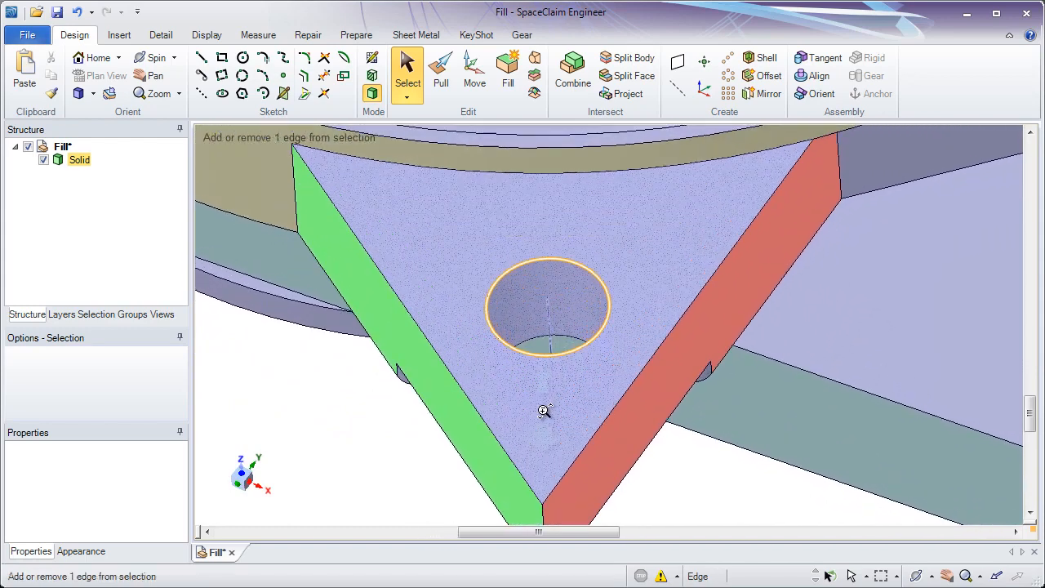
click(570, 310)
middle_drag(571, 312, 572, 324)
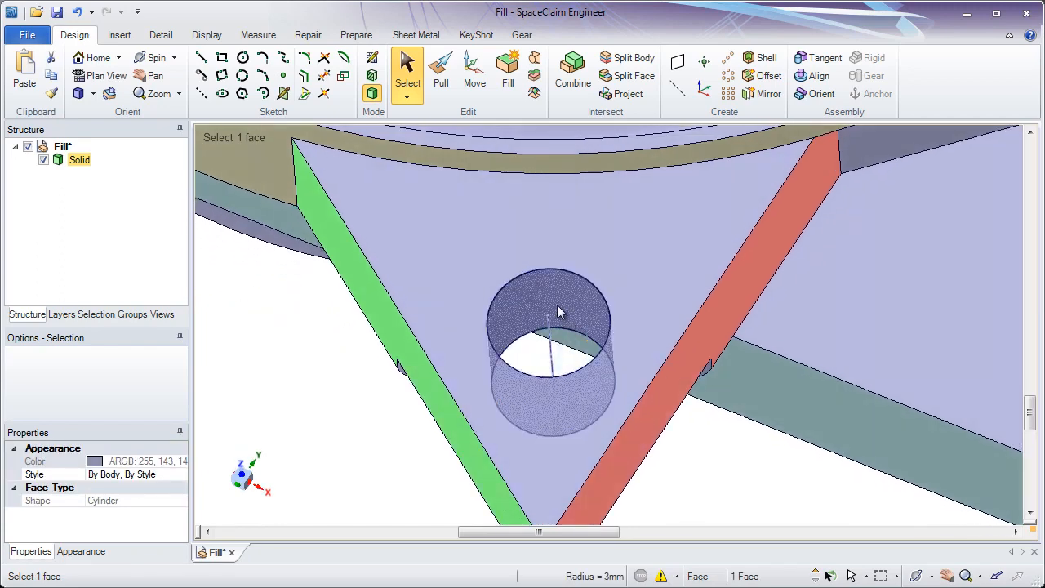
click(509, 82)
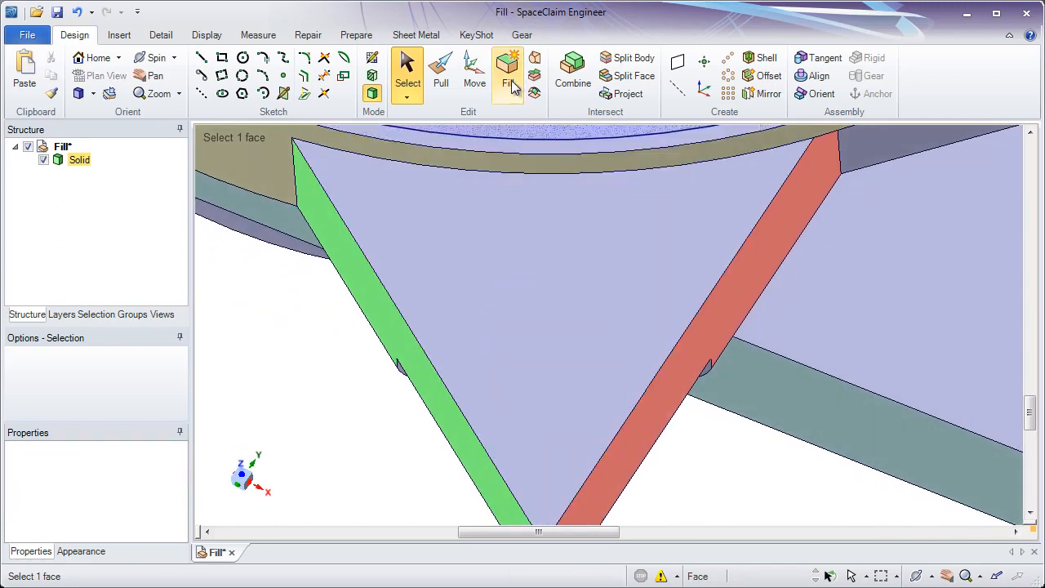
click(552, 348)
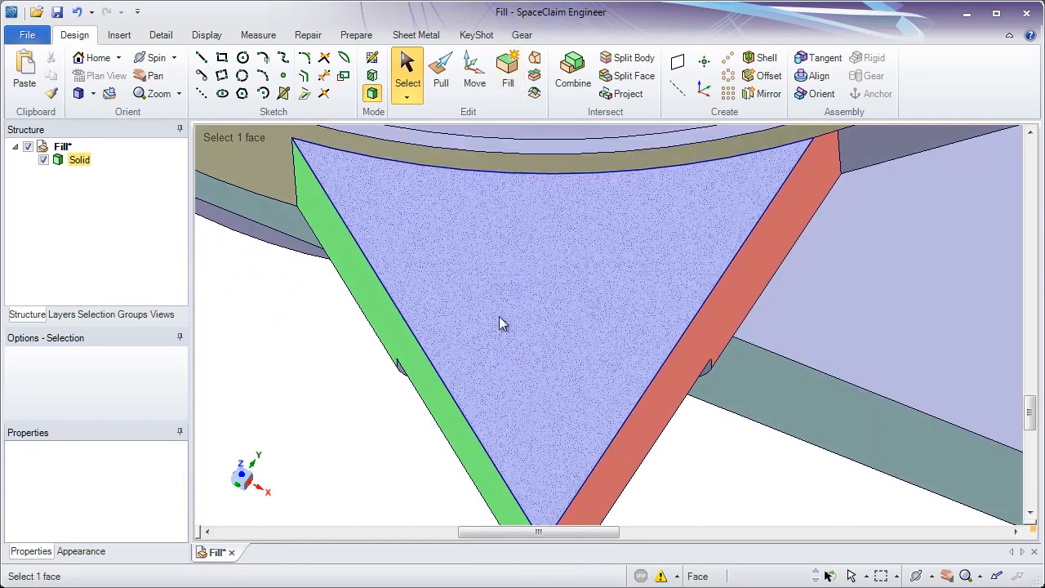
click(326, 384)
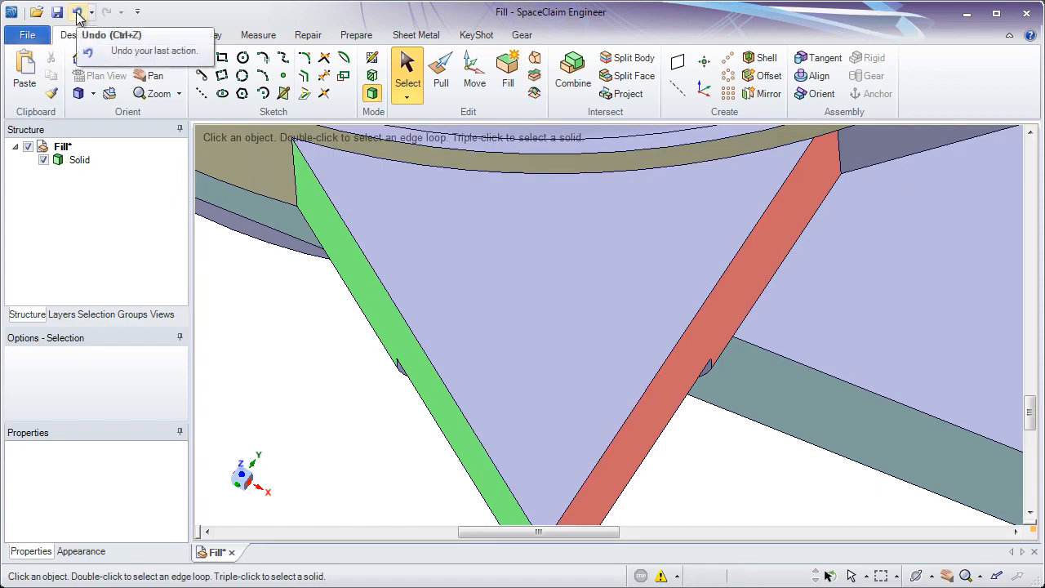
Step: Undo the hole fill and patch the opening with a surface by filling only the hole's upper circular edge
click(78, 13)
click(294, 366)
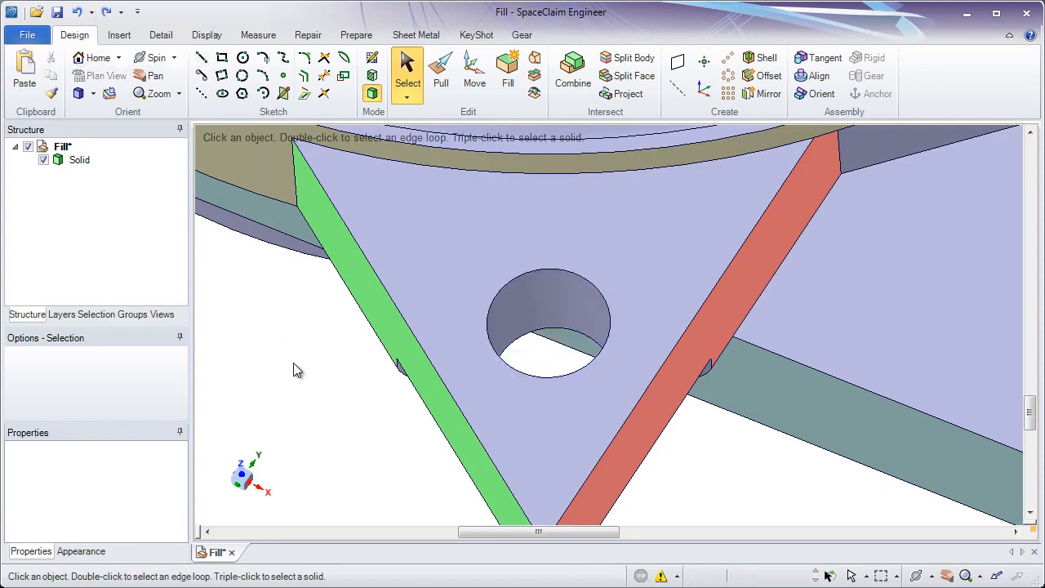
click(424, 332)
click(489, 305)
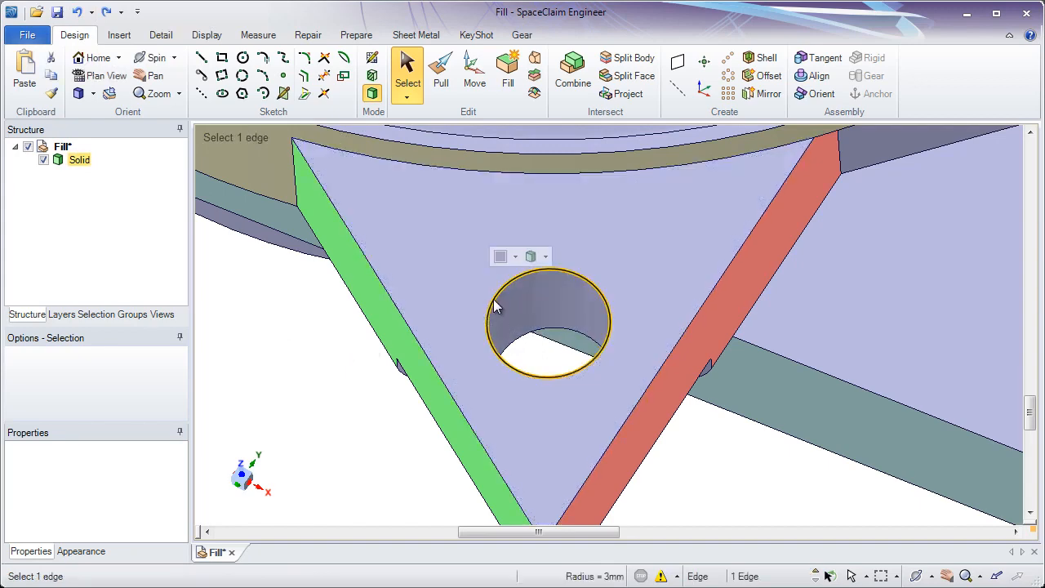
click(507, 91)
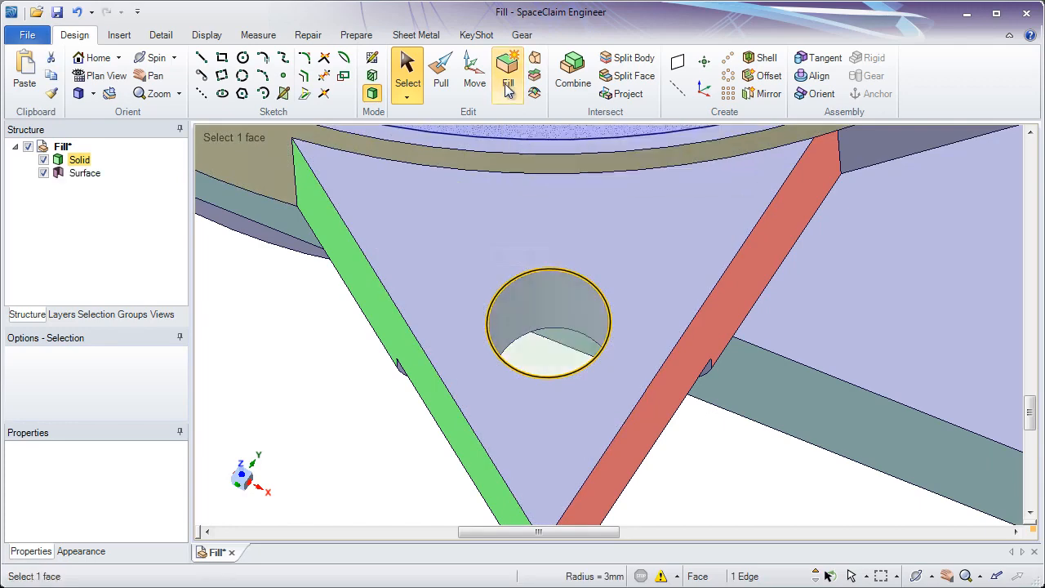
click(543, 343)
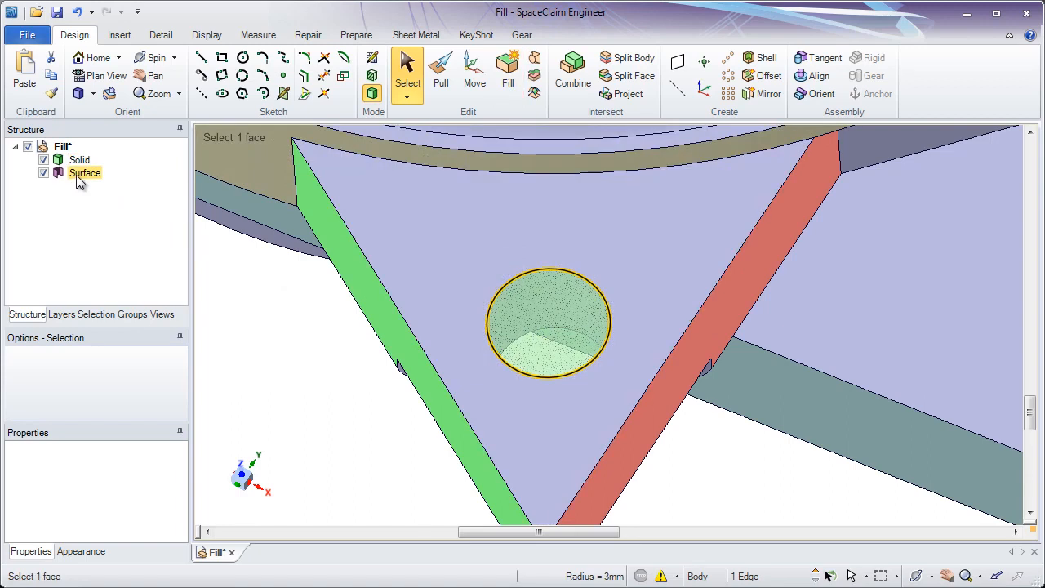
click(269, 343)
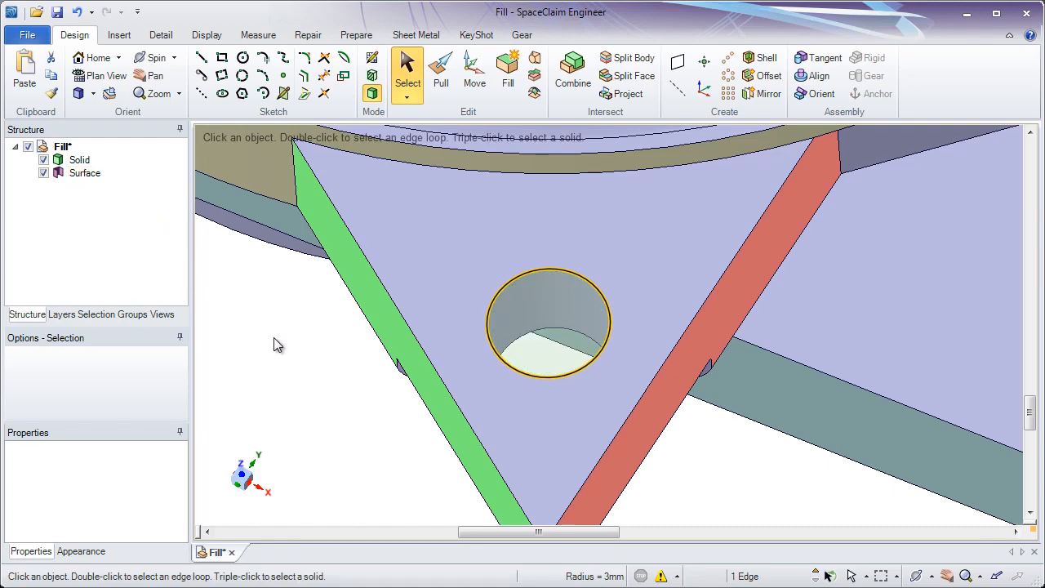
click(274, 343)
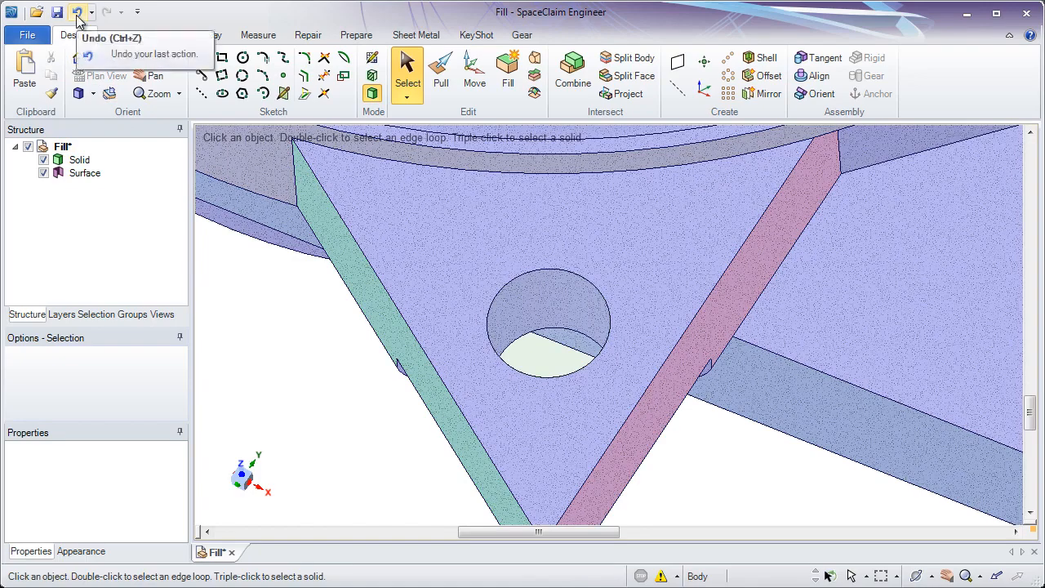
Step: Undo the surface patch and remove the lug's hole by filling its cylindrical face
click(79, 13)
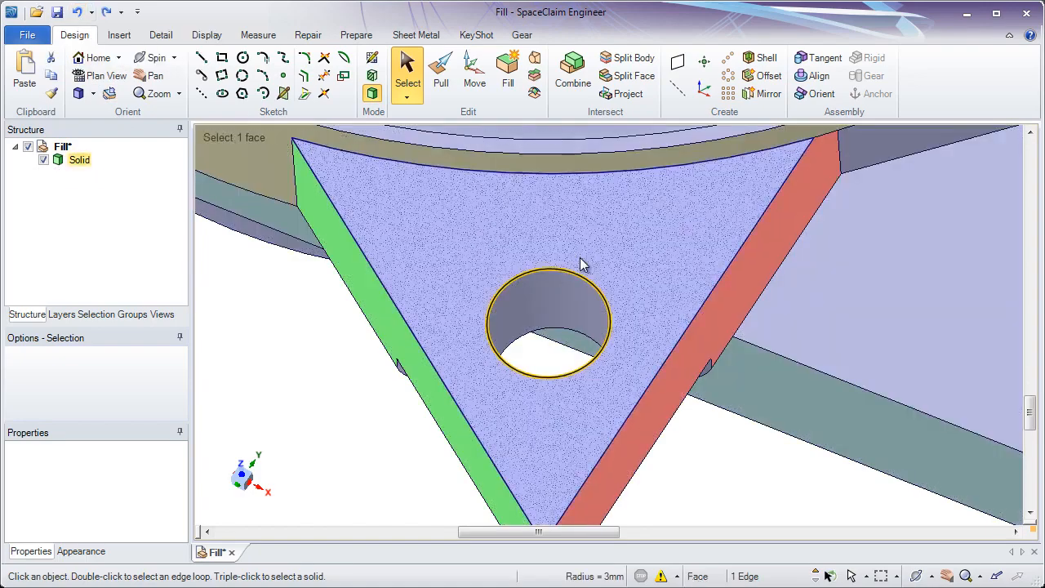
click(564, 305)
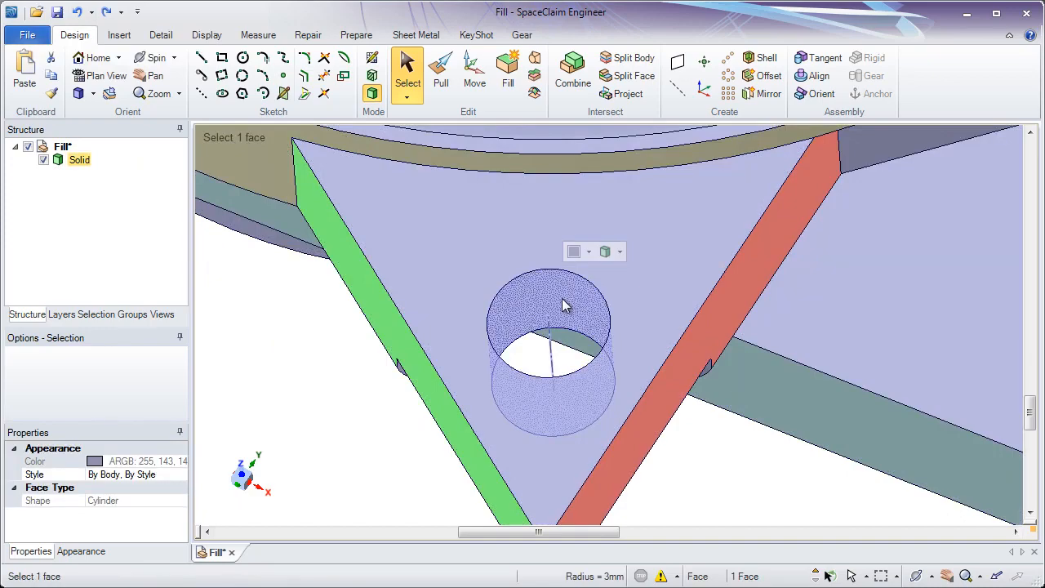
click(508, 73)
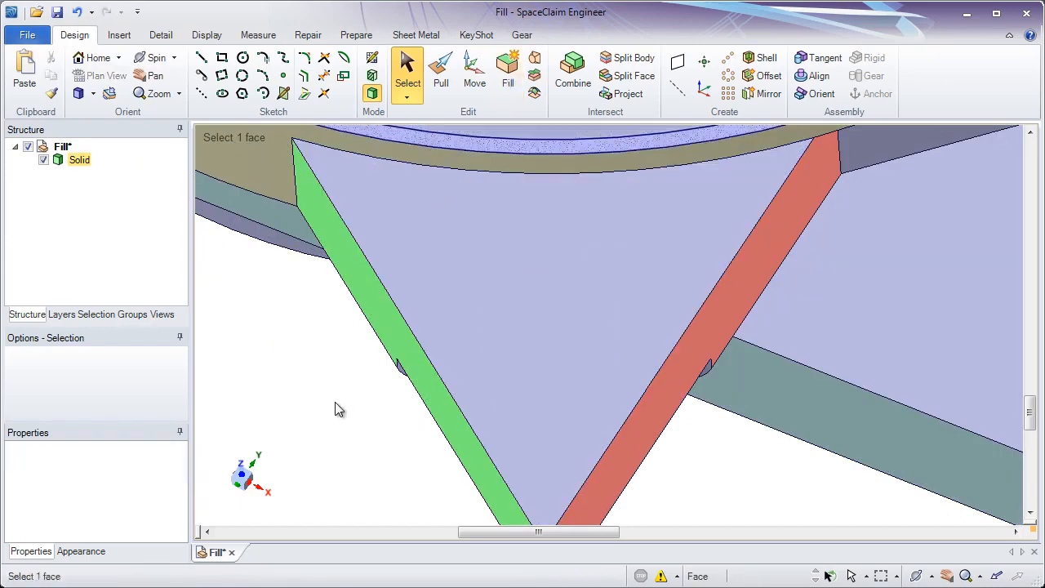
Step: Select the whole chamfer chain around the top of the small boss on the base plate and remove it with Fill
scroll(331, 412, down, 5)
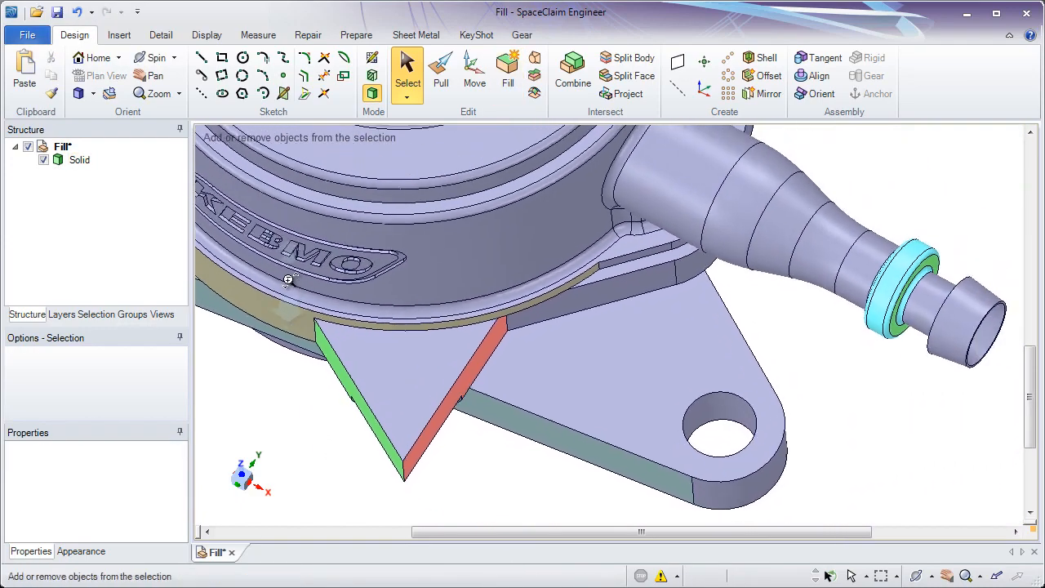
middle_drag(288, 280, 585, 334)
middle_drag(415, 332, 418, 279)
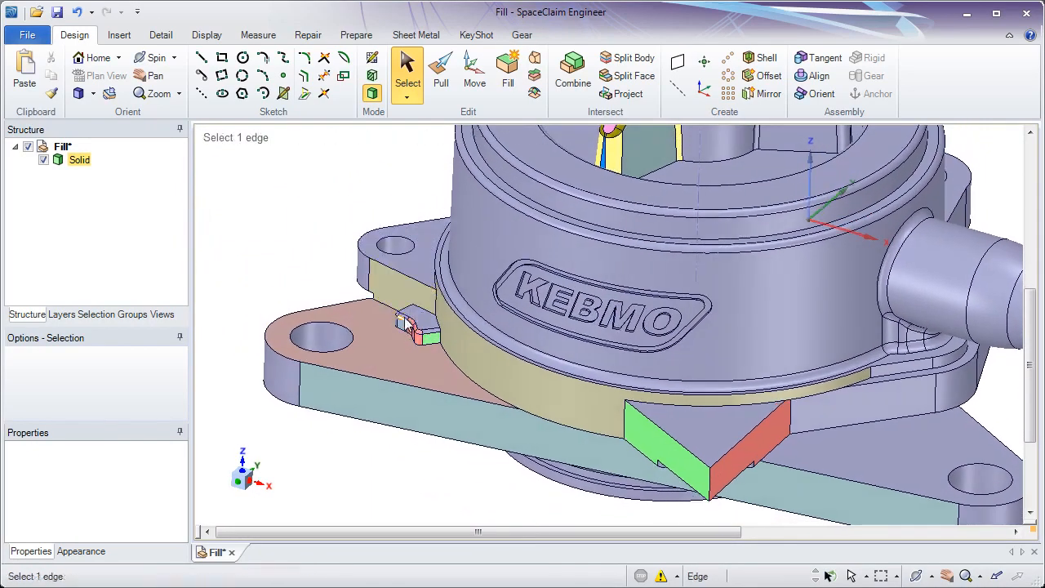
ctrl+middle_drag(405, 323, 488, 434)
ctrl+middle_drag(488, 359, 484, 418)
shift+middle_drag(482, 402, 501, 409)
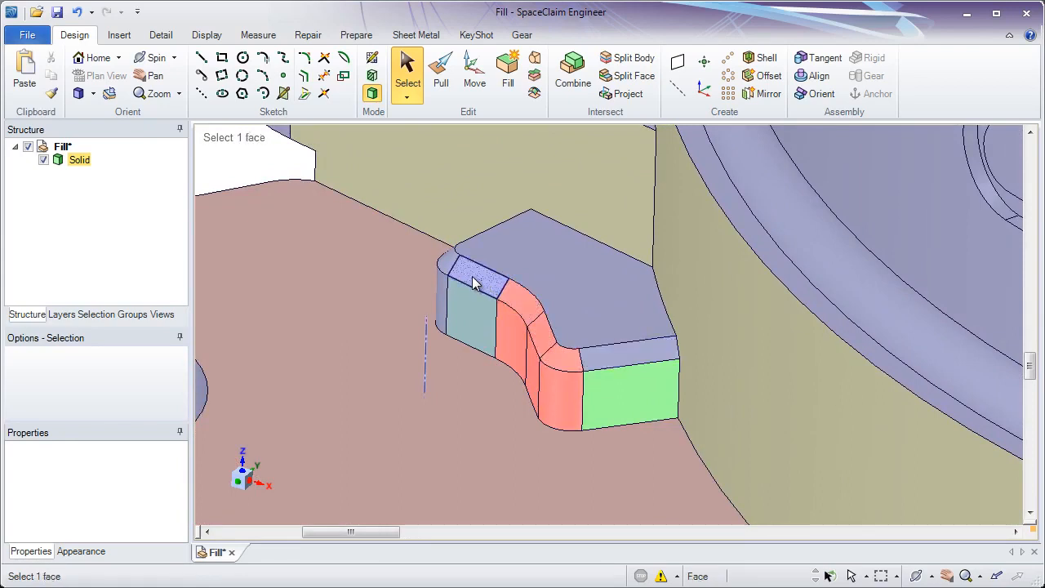
double_click(629, 363)
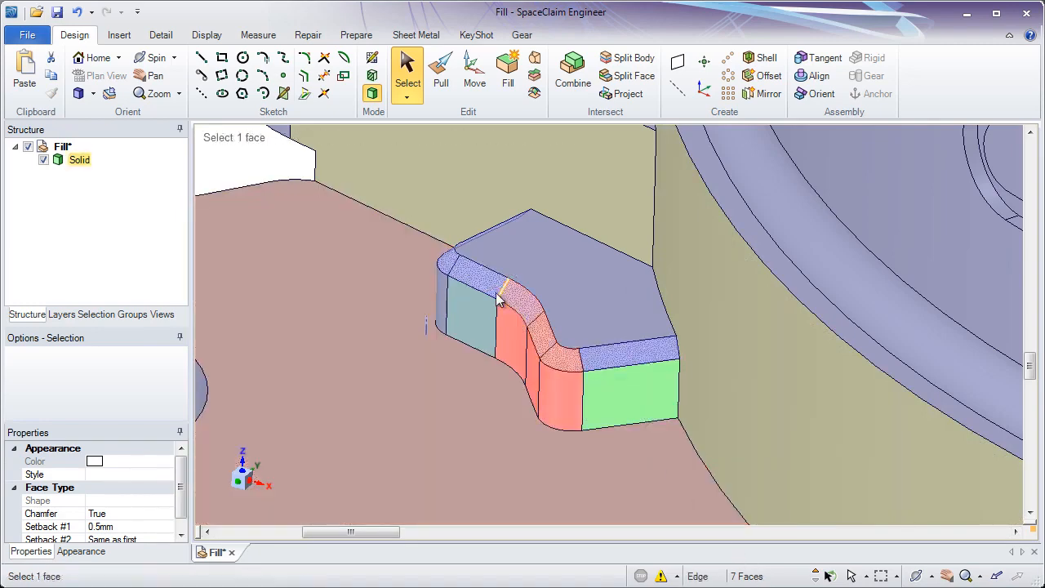
click(508, 86)
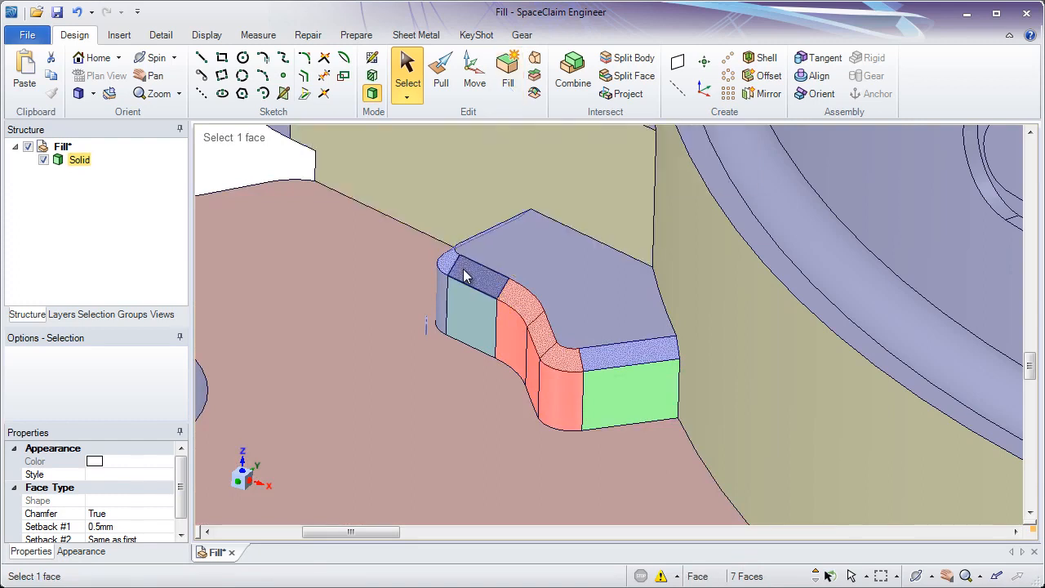
click(508, 78)
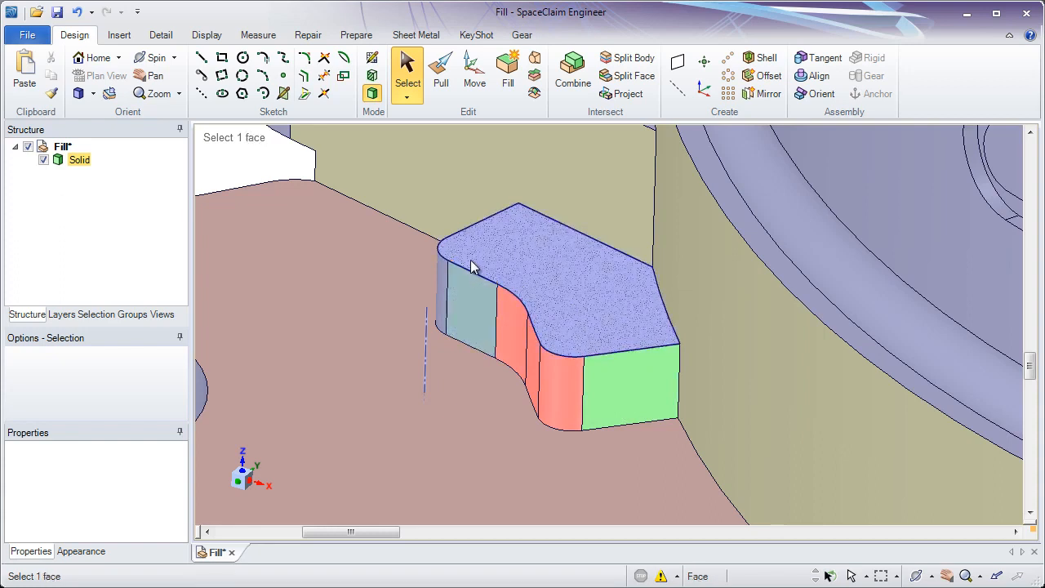
Step: Remove the three red rounded faces from the side of the small boss with Fill
drag(472, 245, 617, 450)
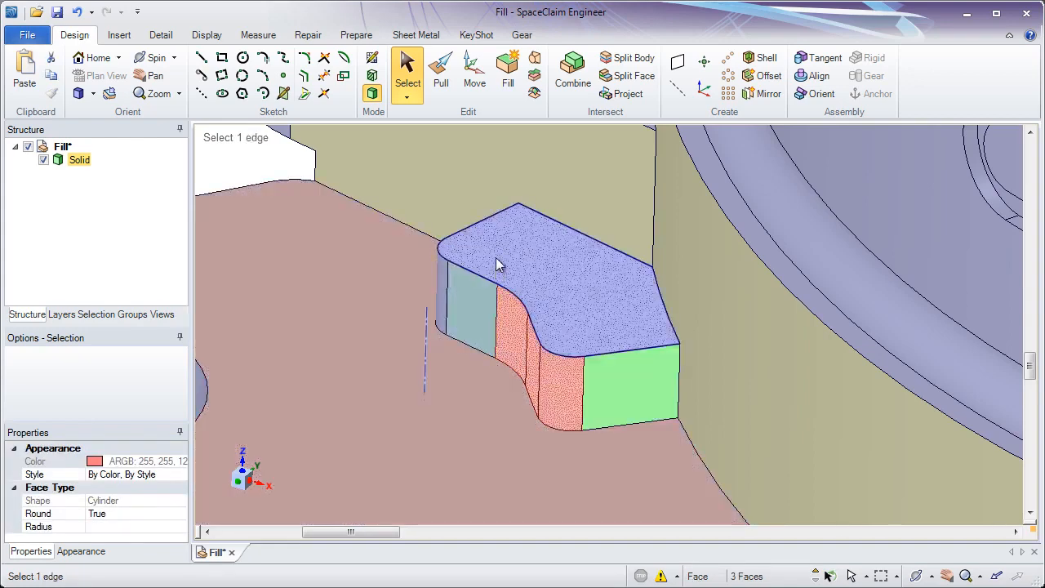
click(507, 75)
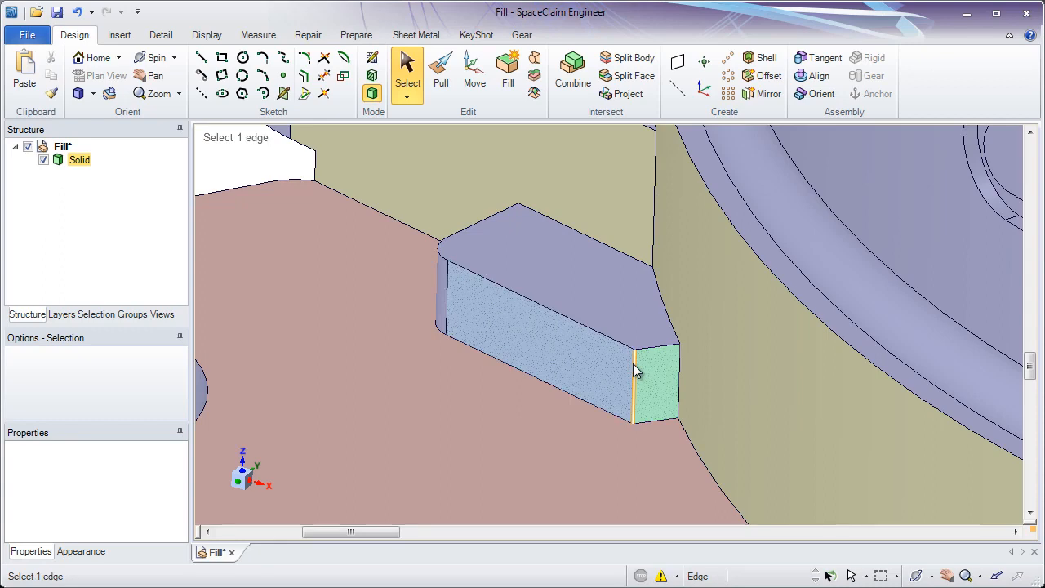
click(514, 353)
Step: Select all remaining faces of the small boss and remove the entire boss from the base plate with Fill
drag(381, 160, 726, 472)
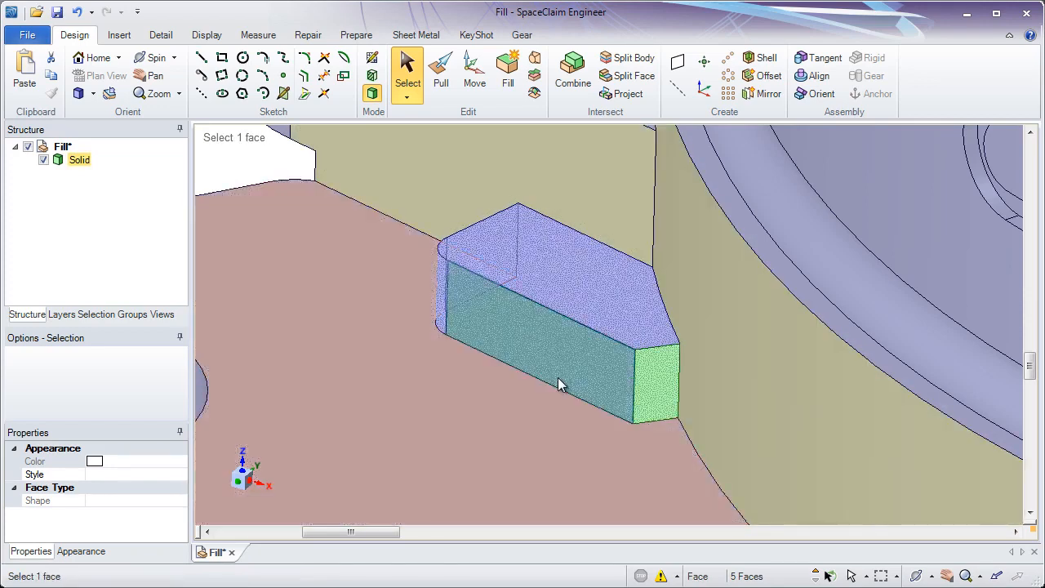
click(508, 83)
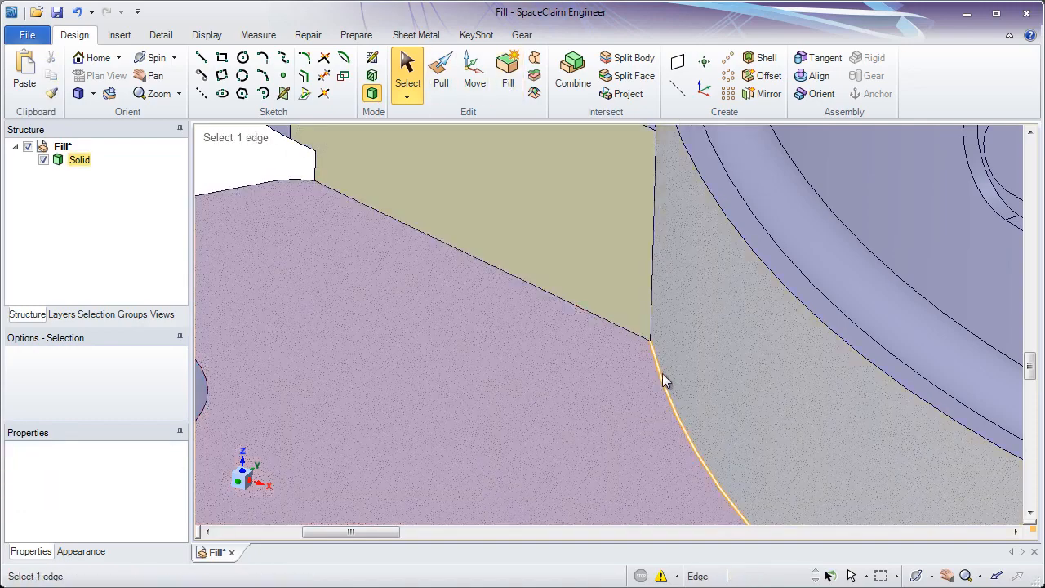
click(252, 182)
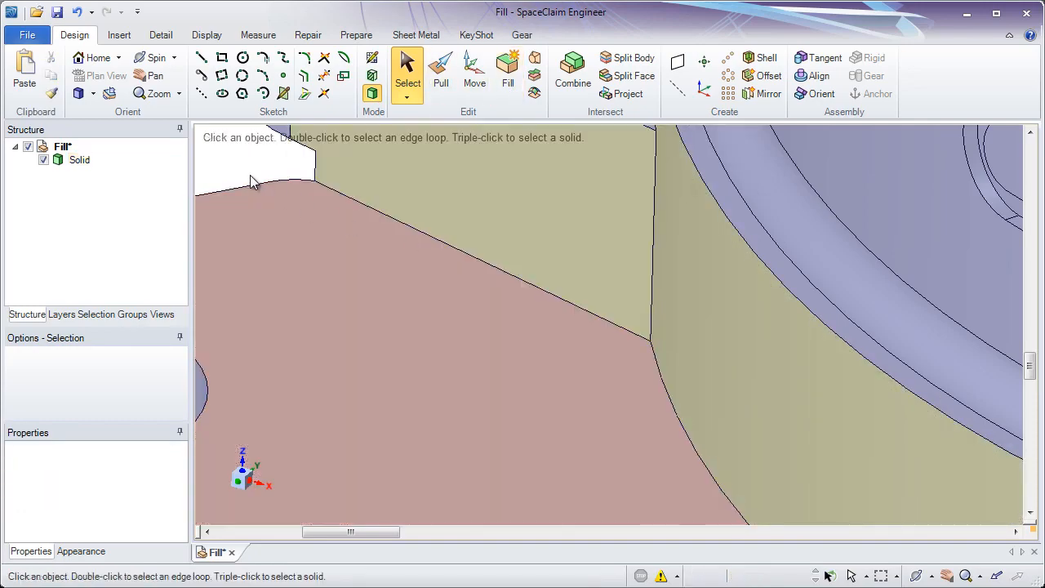
Step: Select all faces of the cyan collar on the hose nozzle and try to remove the whole collar with Fill
click(432, 396)
ctrl+middle_drag(432, 397, 467, 185)
click(494, 224)
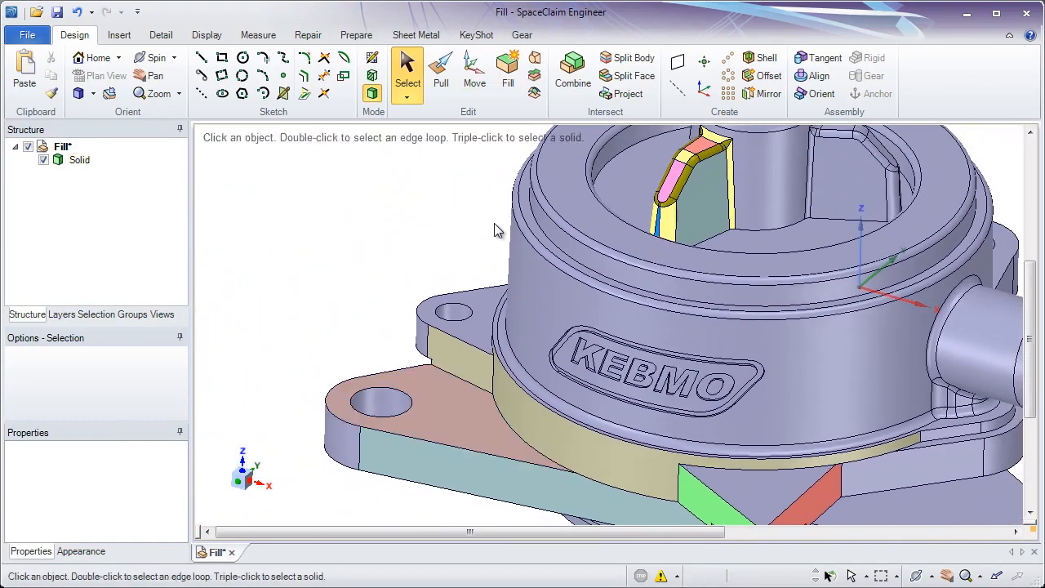
shift+middle_drag(726, 352, 424, 283)
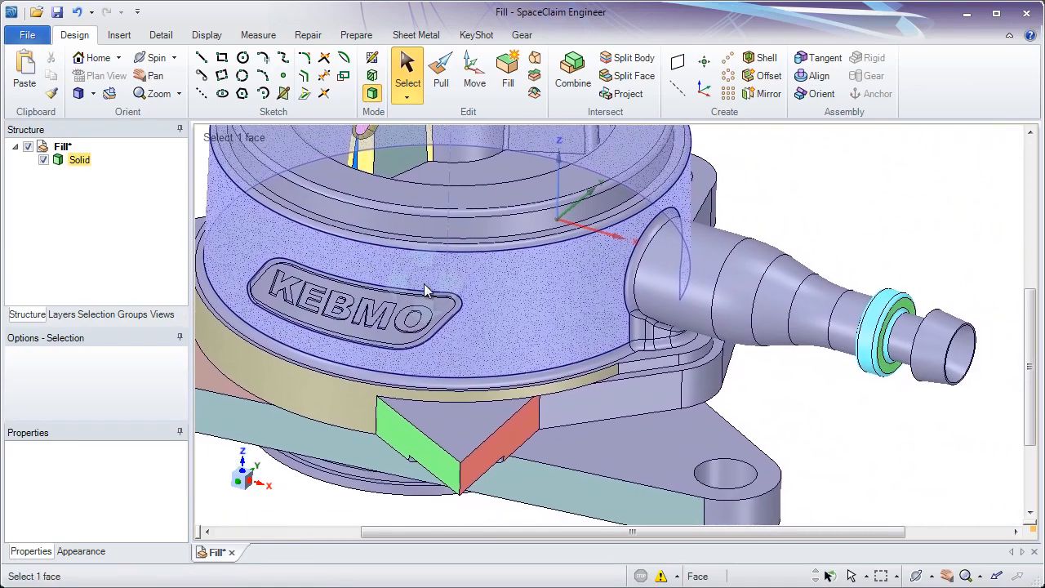
ctrl+middle_drag(839, 343, 744, 436)
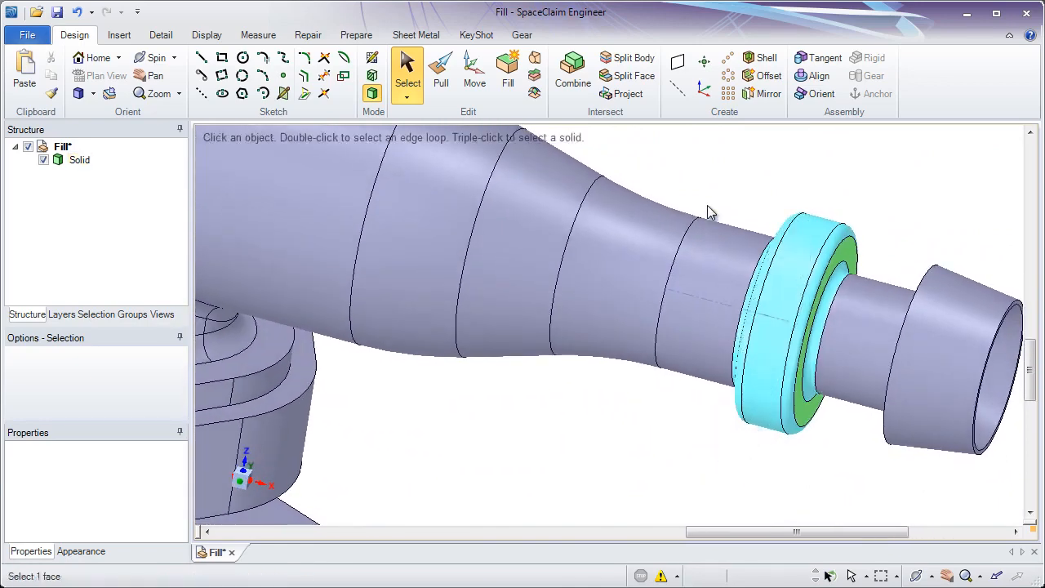
drag(751, 214, 882, 490)
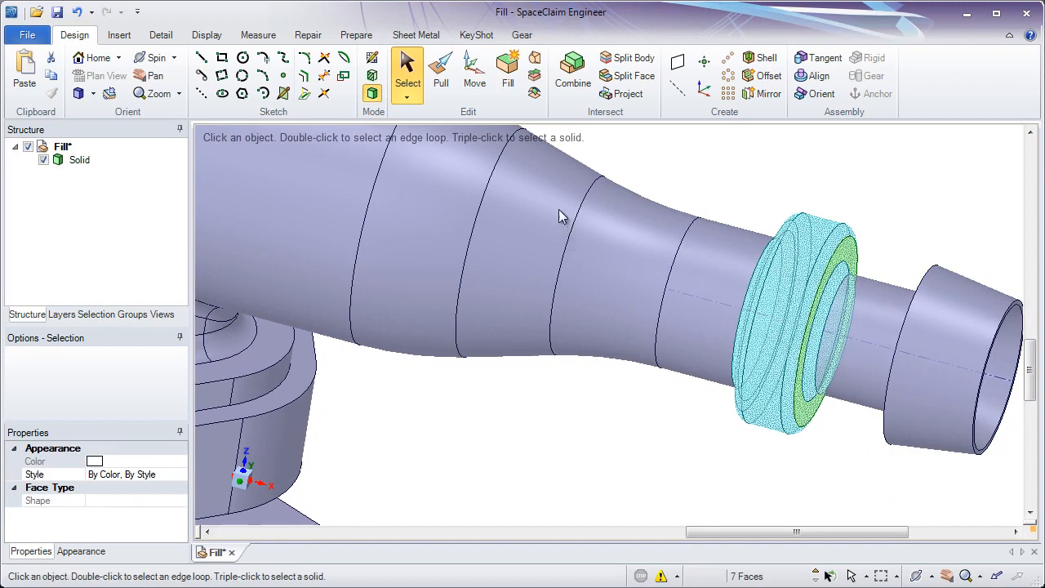
click(510, 87)
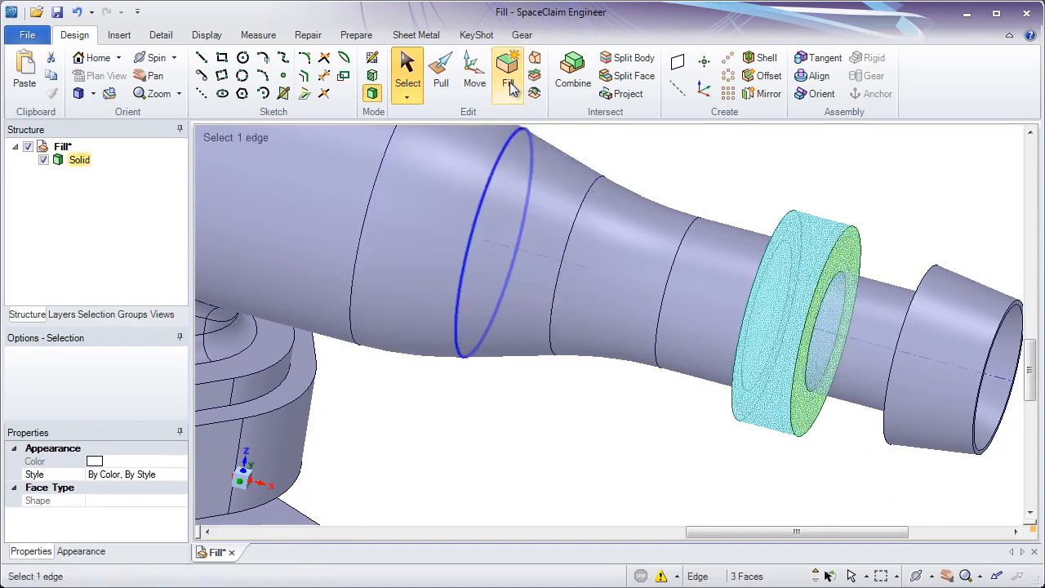
click(737, 157)
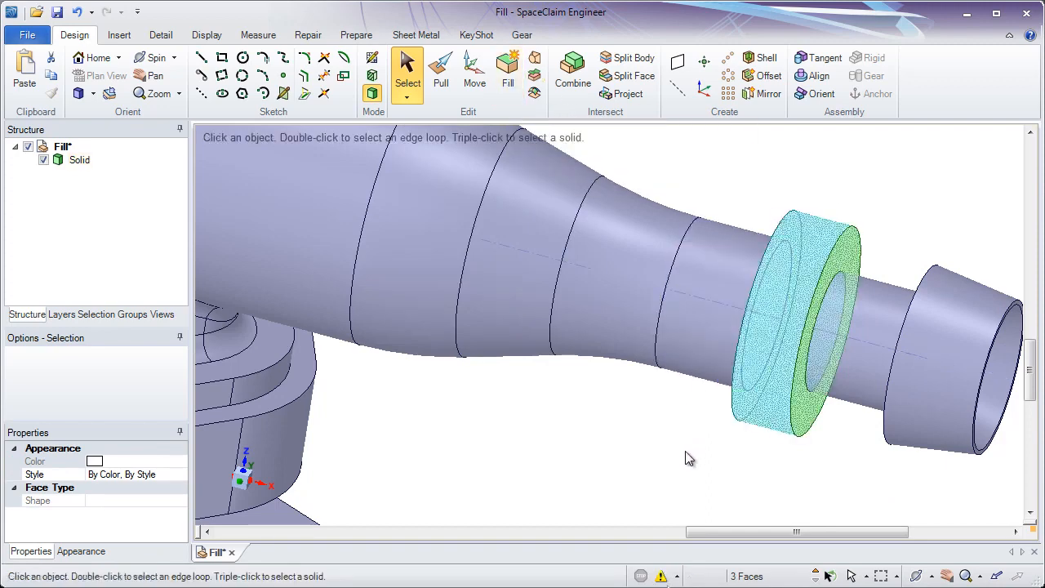
Step: Open the status log and select its latest face-removal entry to check the affected faces, then close the log
click(680, 577)
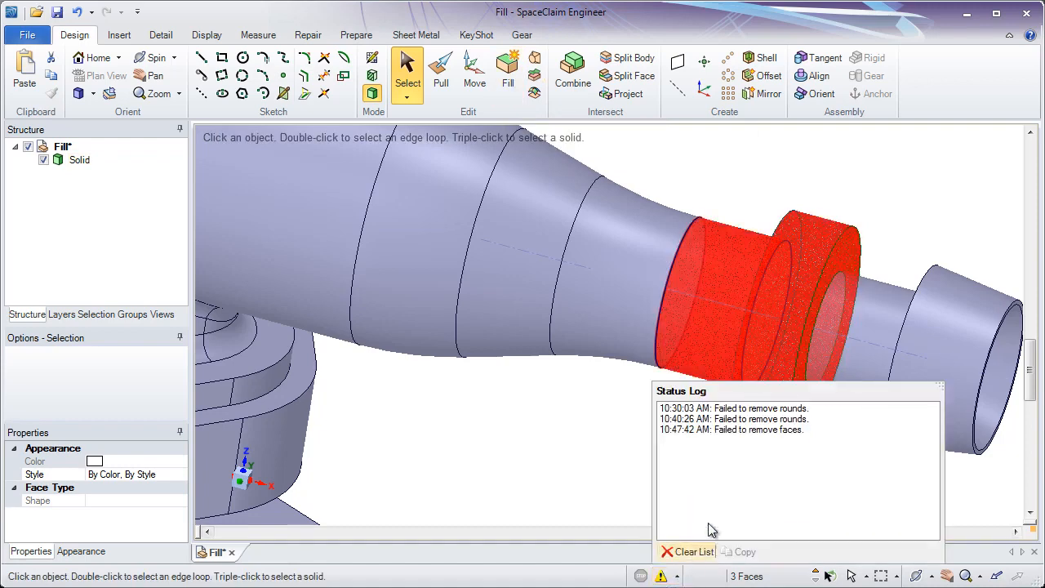
click(772, 430)
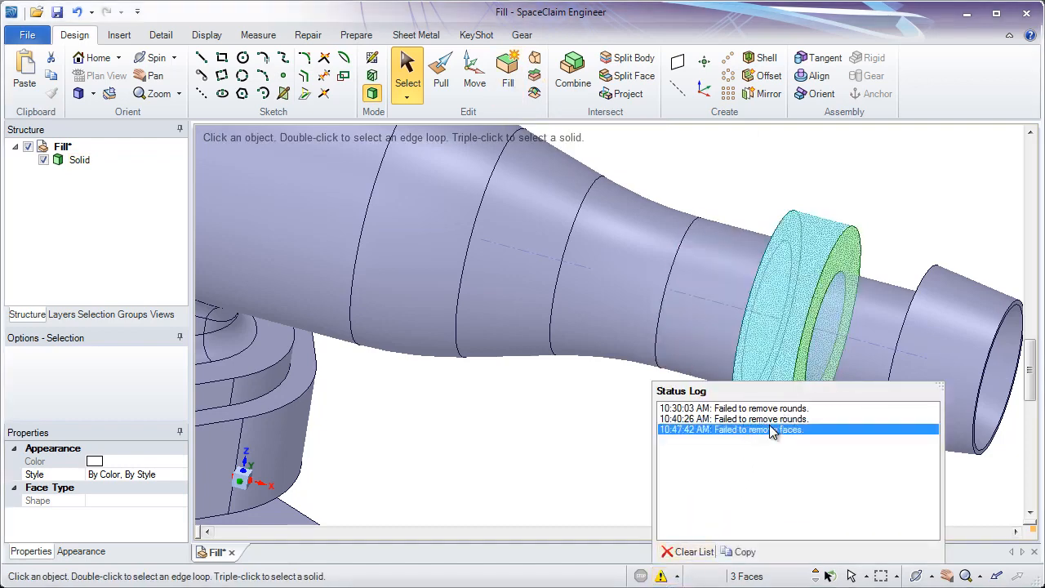
click(612, 424)
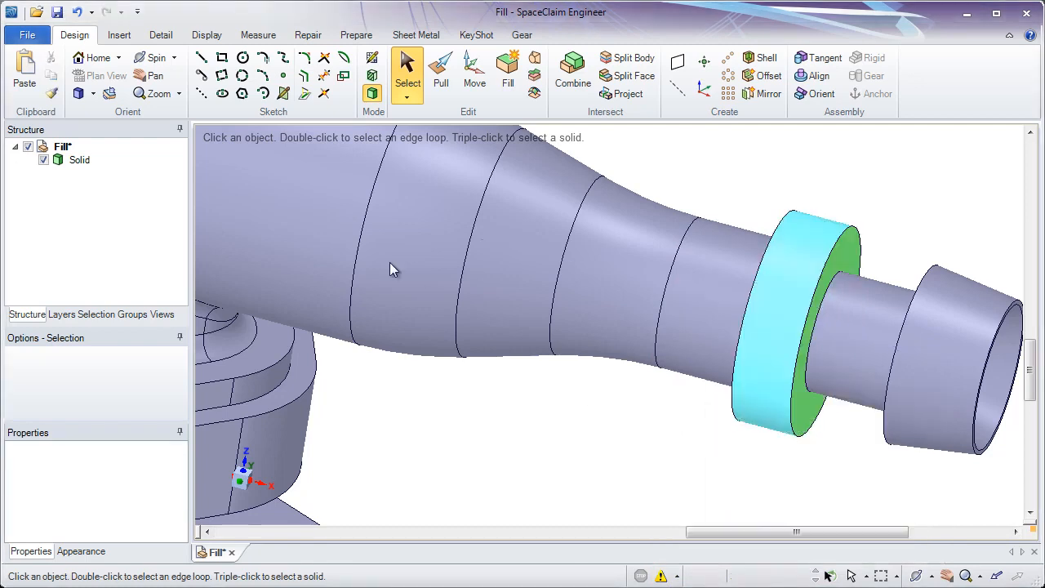
Step: Undo the removal of the collar's rounds and clear the face selection
click(78, 12)
click(77, 12)
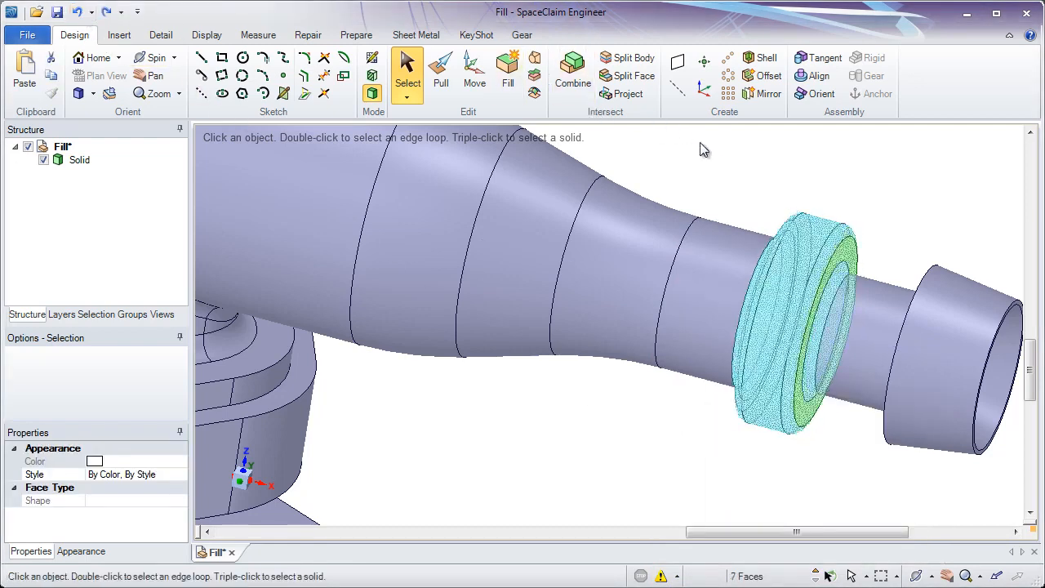
click(735, 169)
scroll(935, 314, up, 3)
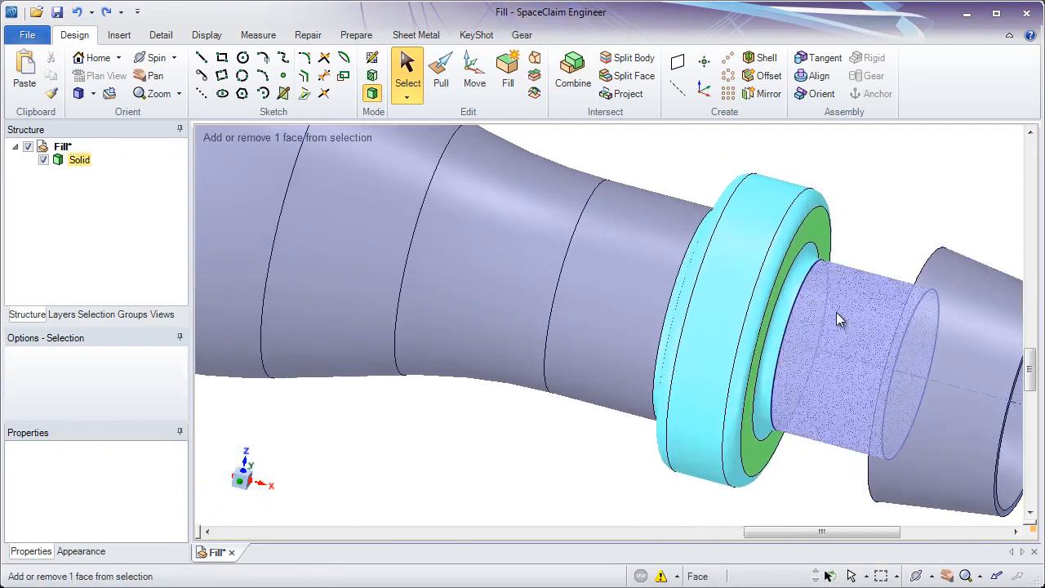
Step: Examine the cyan collar's rounded edges, outer face and green side face from different angles
click(759, 227)
click(807, 178)
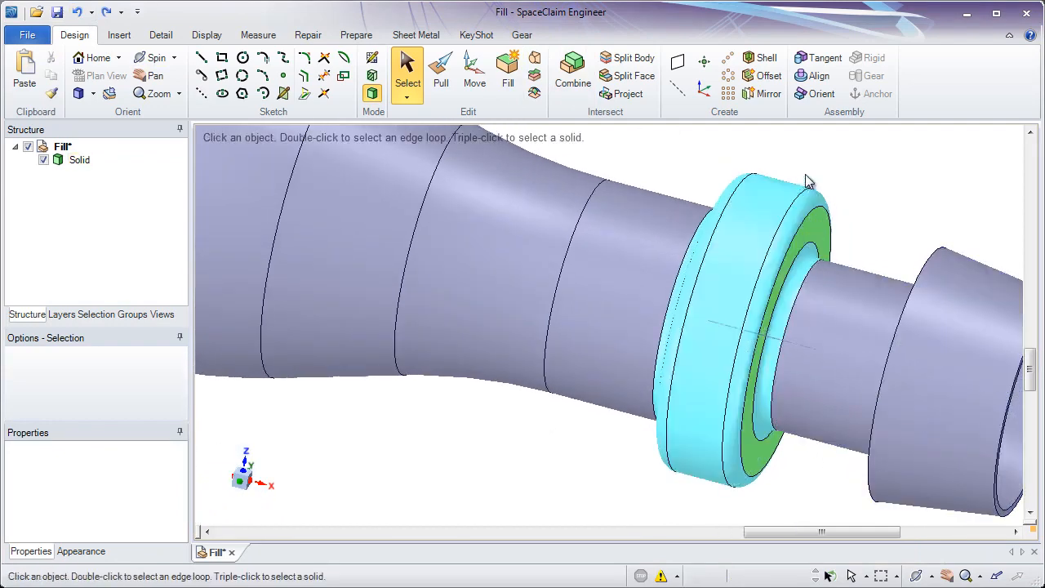
click(805, 254)
click(759, 197)
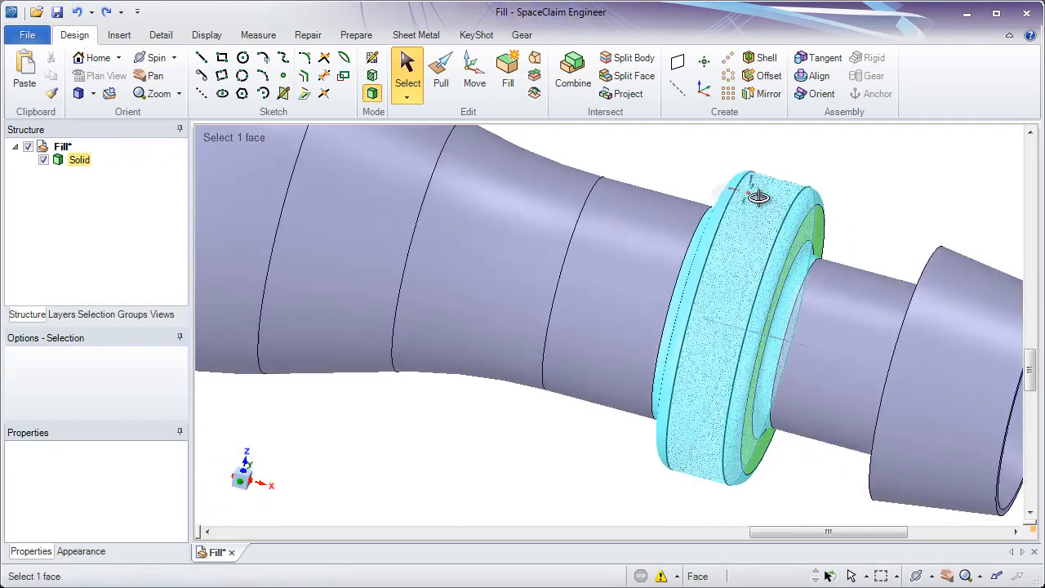
mouse_move(758, 197)
middle_down()
mouse_move(801, 199)
mouse_move(753, 187)
middle_up()
click(739, 180)
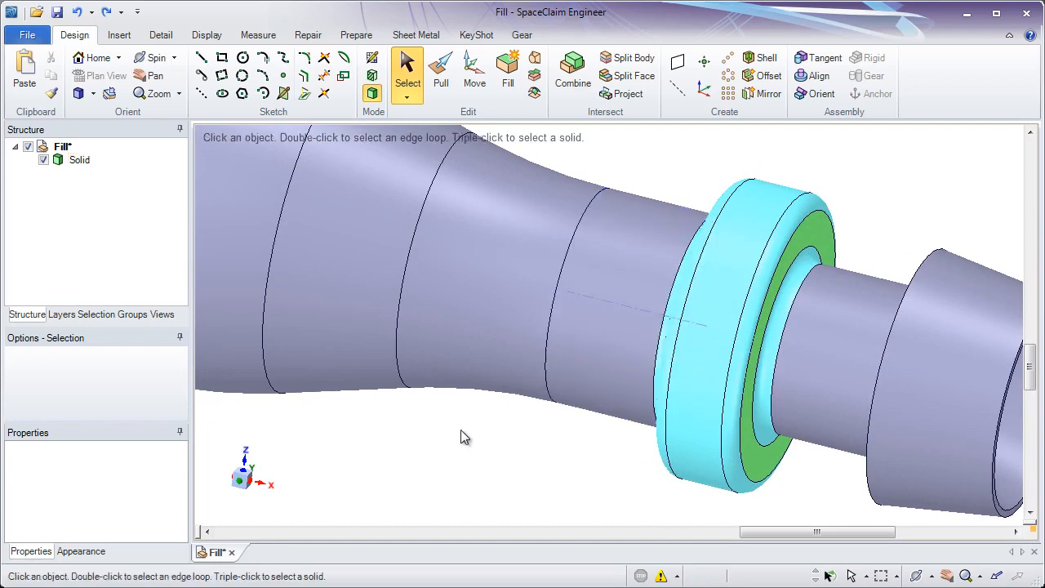
middle_drag(461, 429, 482, 390)
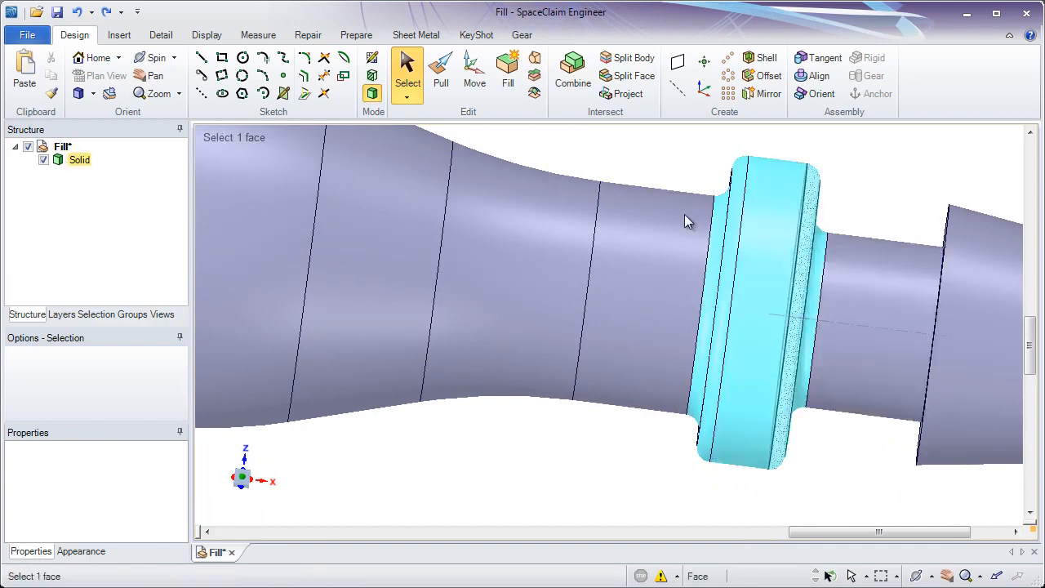
Step: Select all collar faces except the green side face and remove the collar from the nozzle with Fill
middle_drag(664, 203, 643, 157)
drag(622, 131, 880, 527)
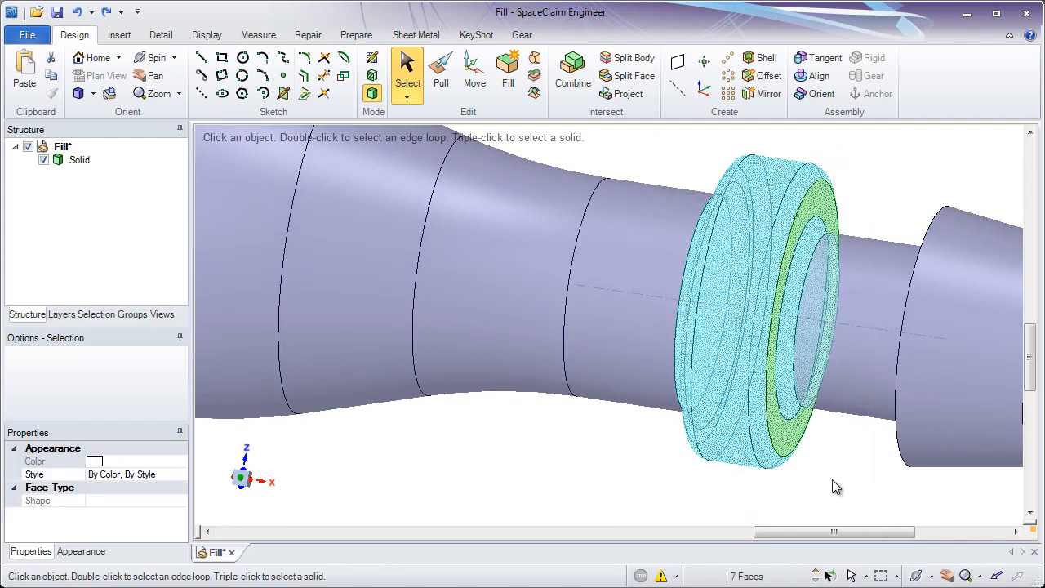
ctrl+click(789, 442)
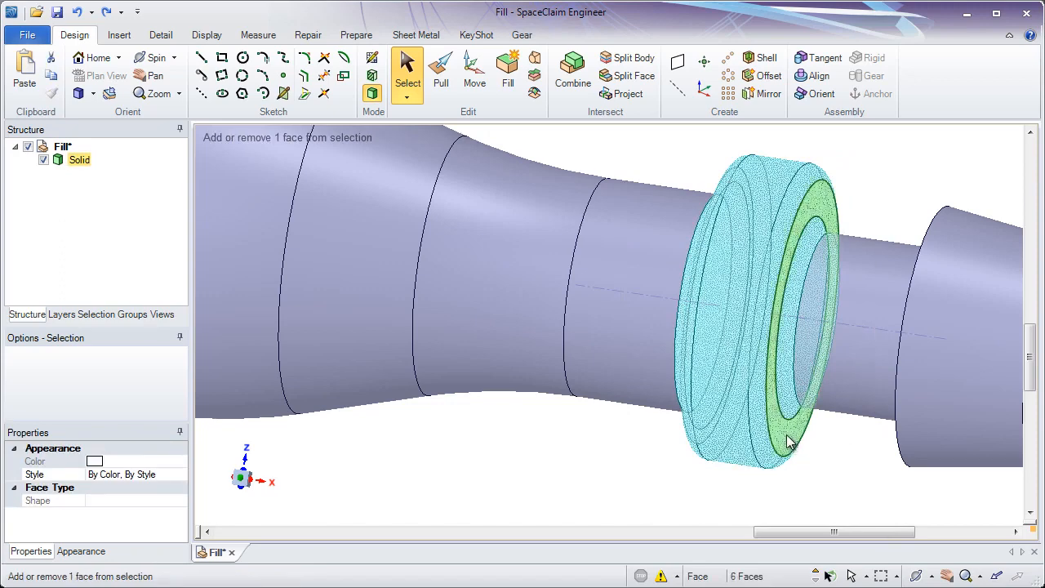
middle_drag(842, 481, 875, 464)
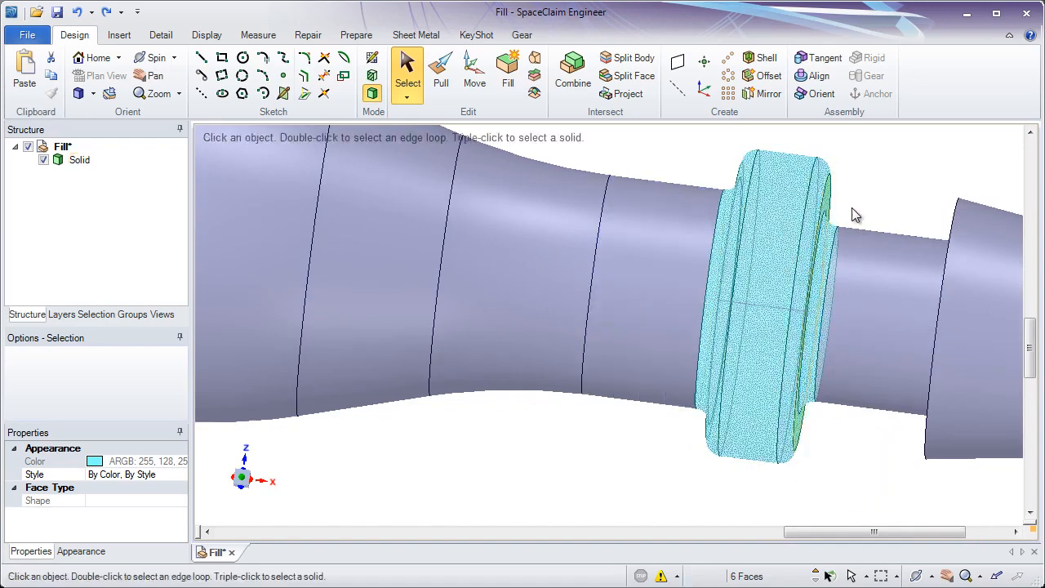
click(507, 81)
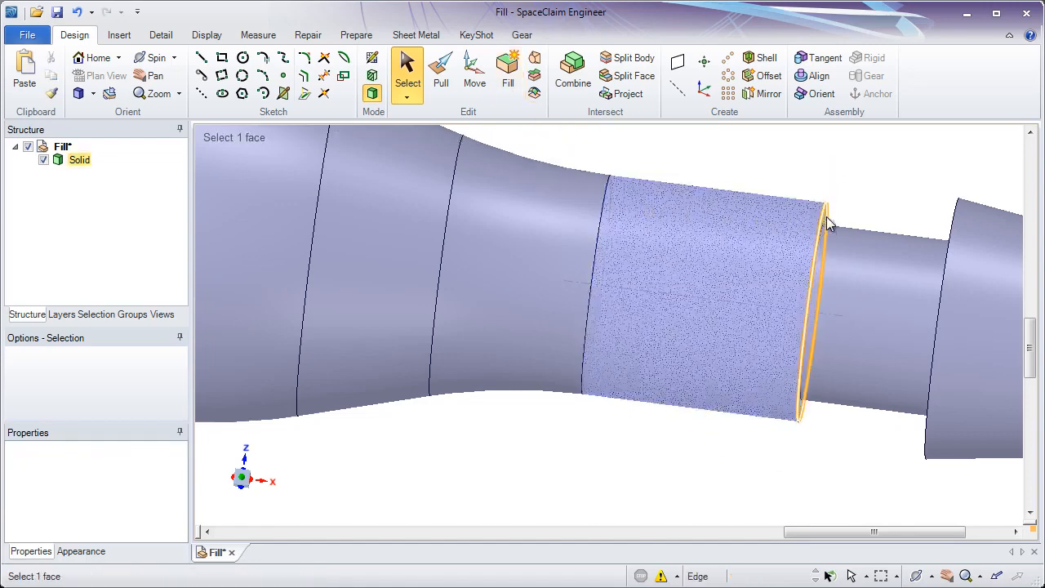
middle_drag(828, 220, 850, 244)
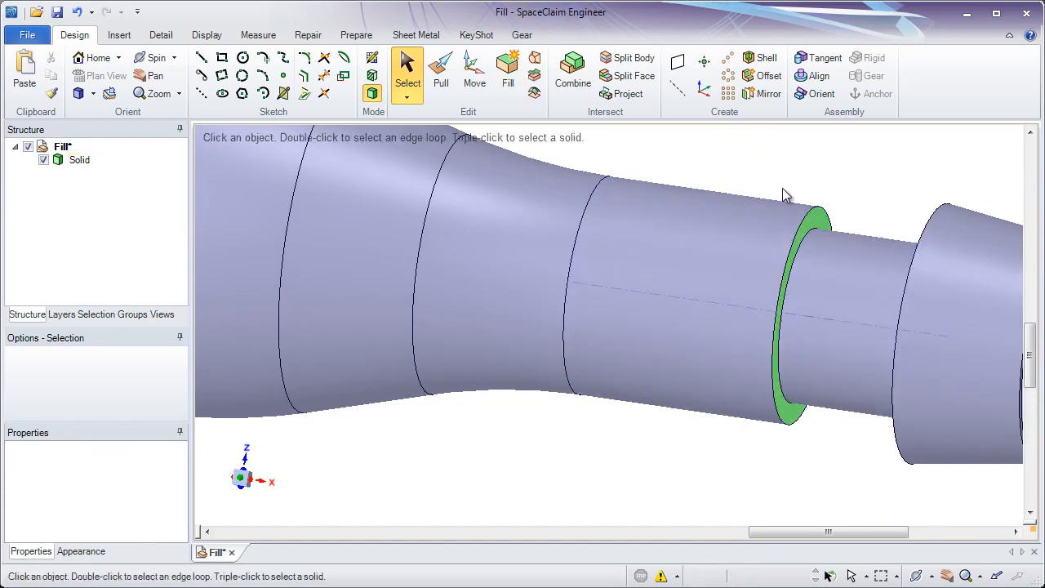
click(651, 363)
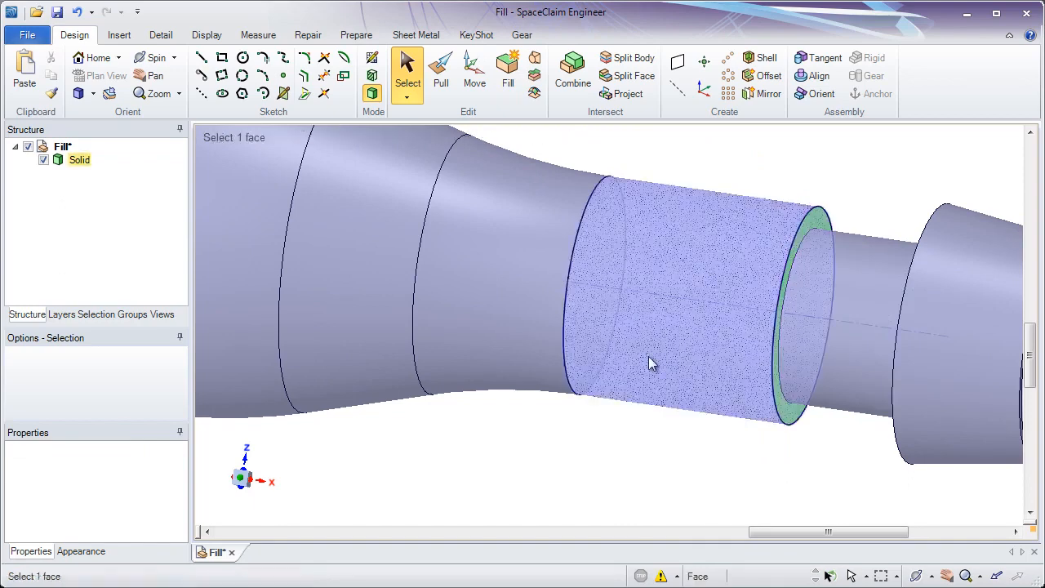
Step: Try removing only the 1 mm round beside the pink face of the inner rib with Fill, and undo it
ctrl+middle_drag(514, 467, 844, 321)
middle_drag(707, 298, 705, 336)
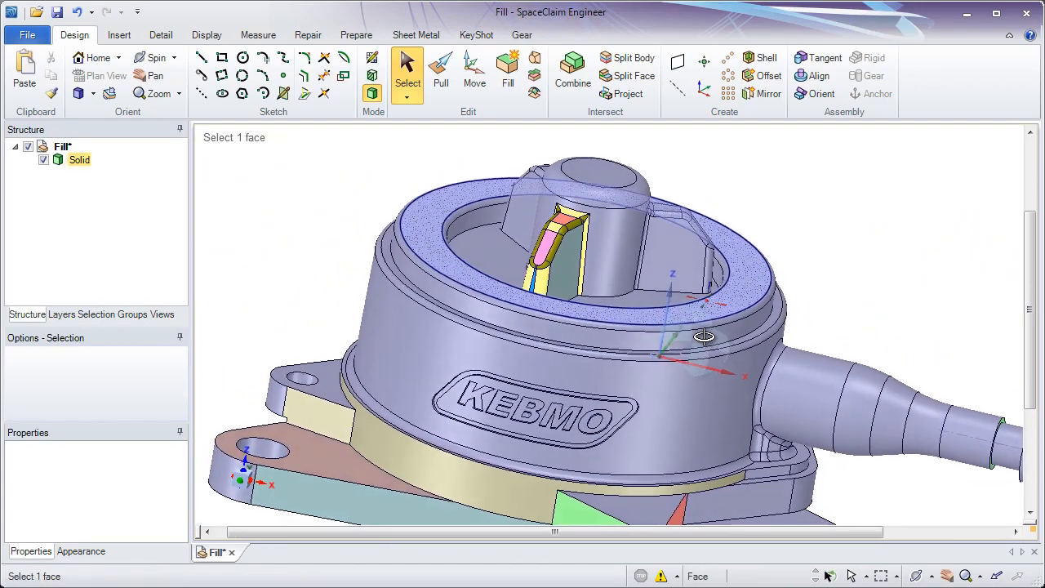
ctrl+middle_drag(567, 200, 535, 331)
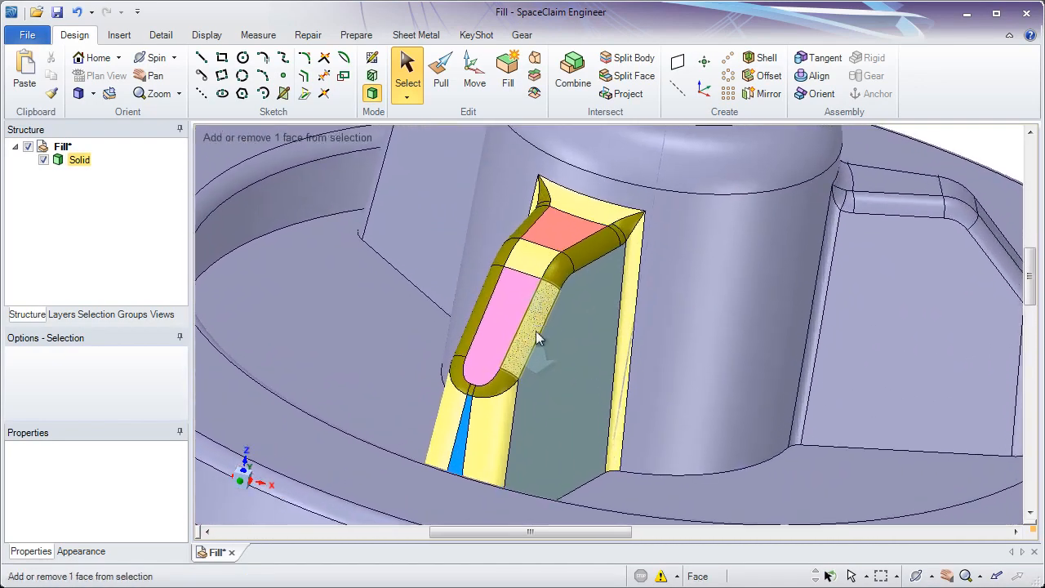
middle_drag(585, 254, 553, 286)
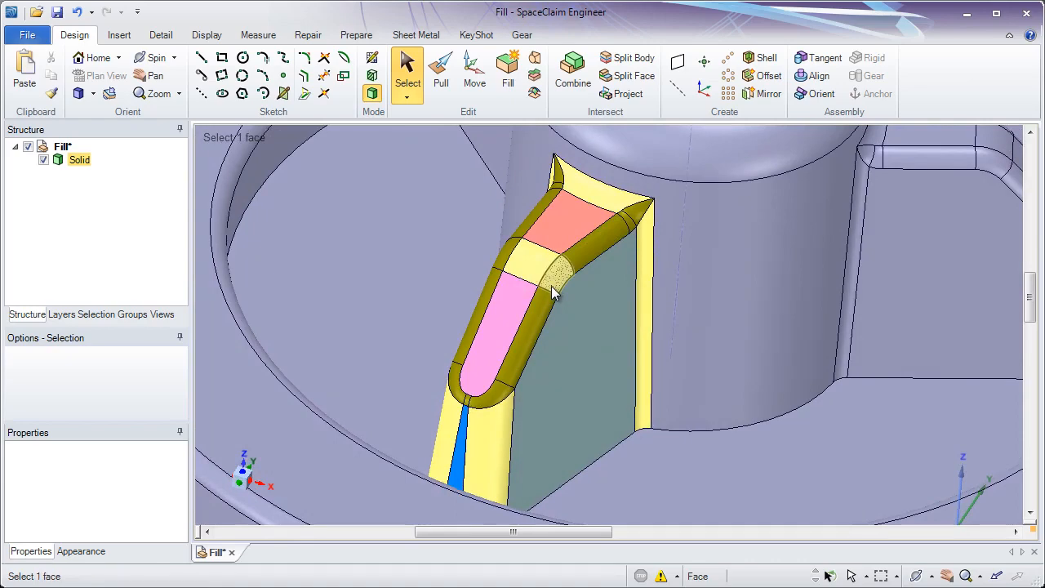
mouse_move(603, 243)
ctrl+middle_down()
mouse_move(596, 270)
mouse_move(597, 259)
ctrl+middle_up()
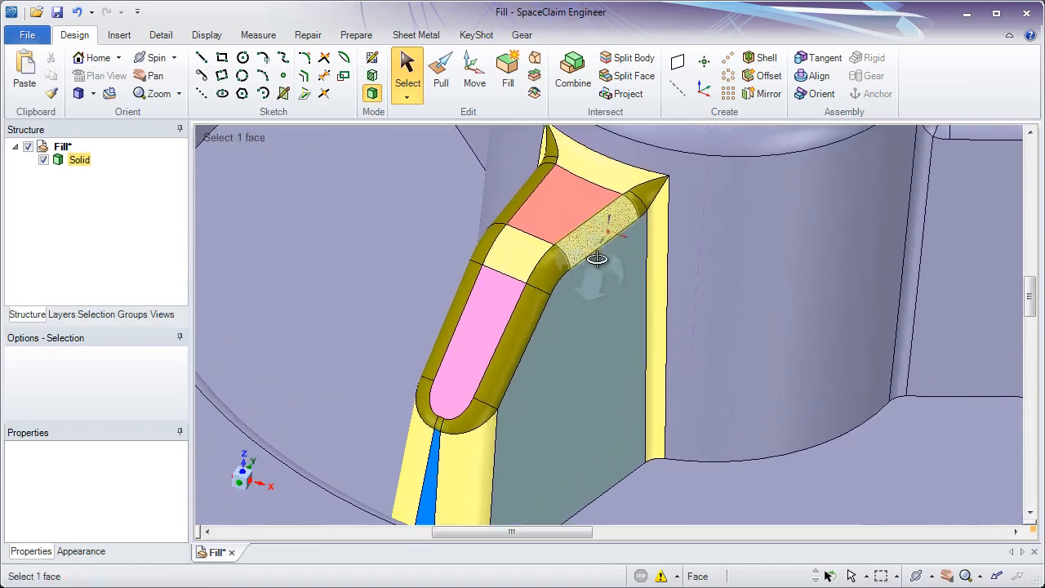
click(598, 262)
click(532, 323)
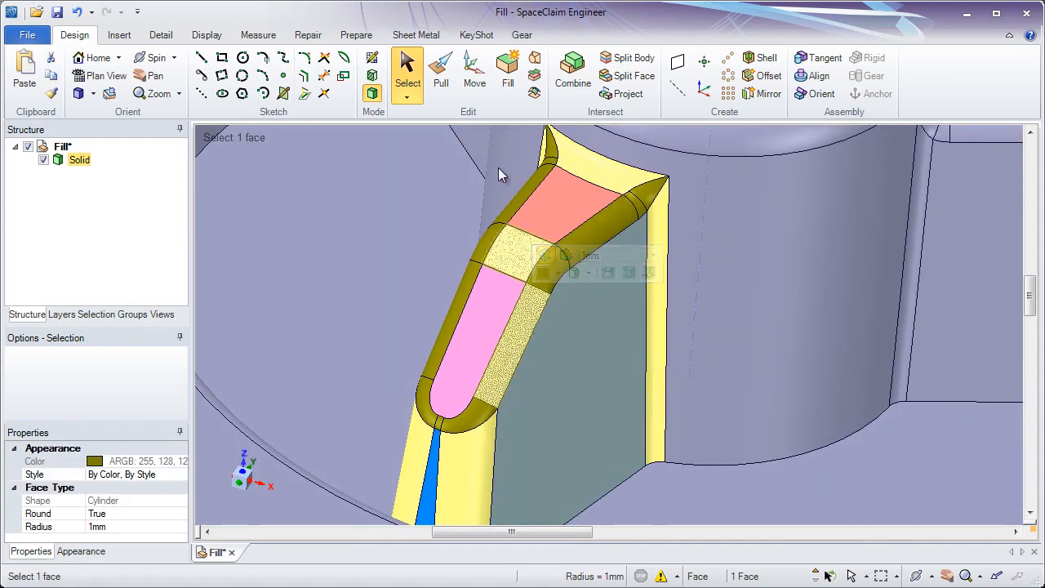
click(508, 86)
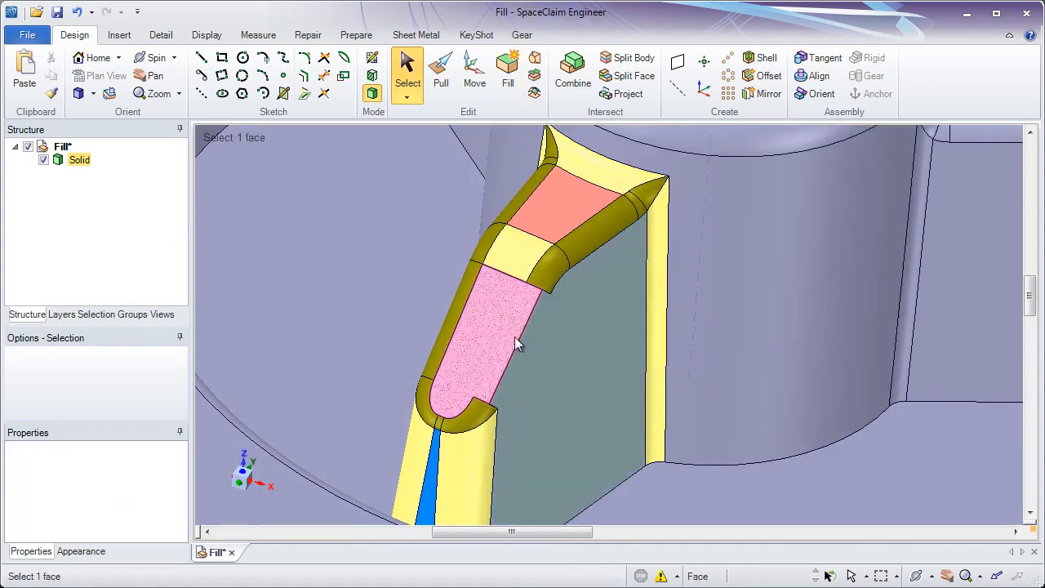
middle_drag(528, 321, 531, 296)
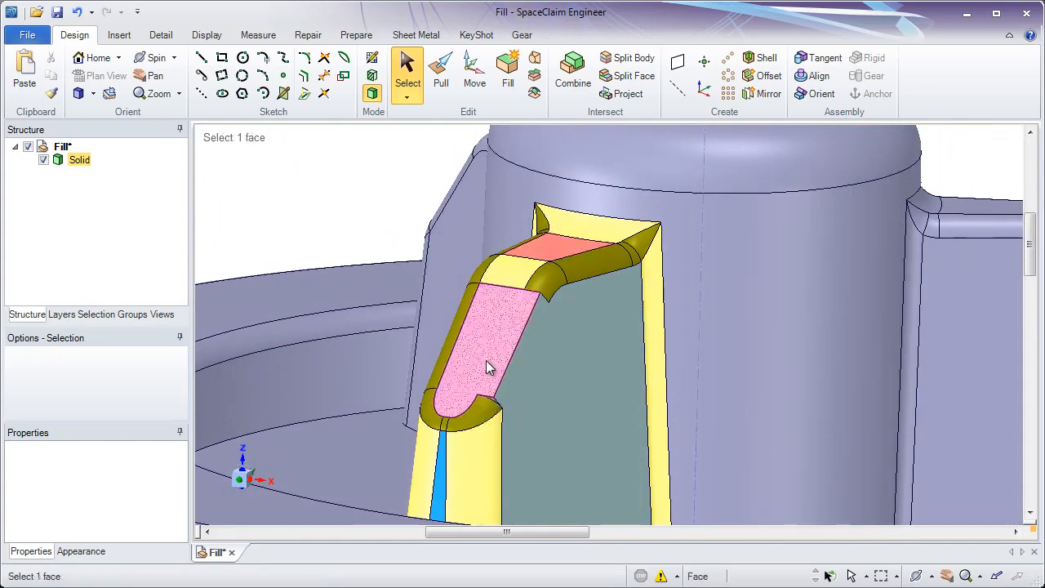
click(77, 12)
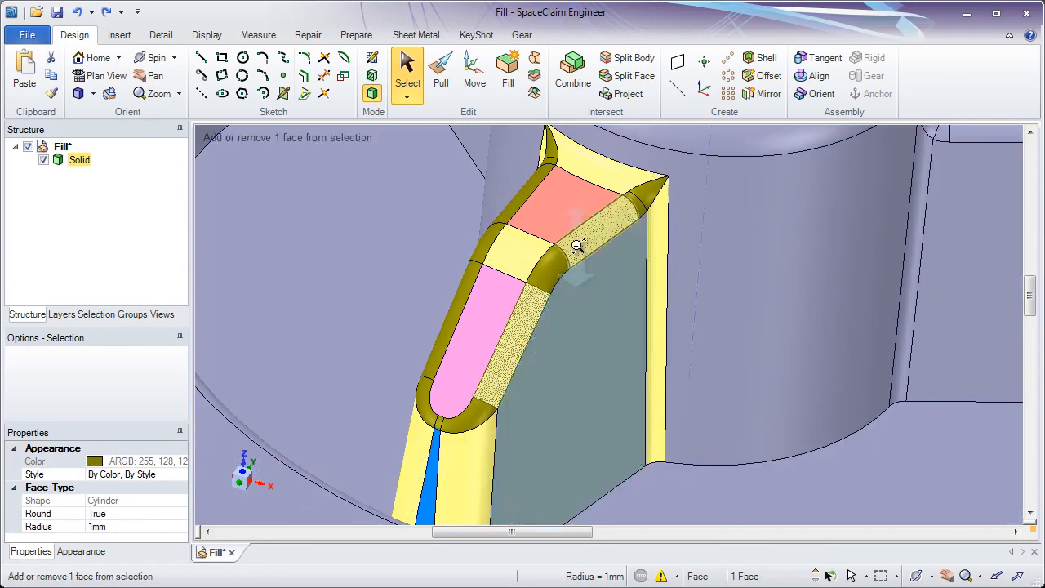
Step: Try to remove only the pointed round at the rib's upper corner with Fill and check the status log
ctrl+middle_drag(579, 248, 593, 282)
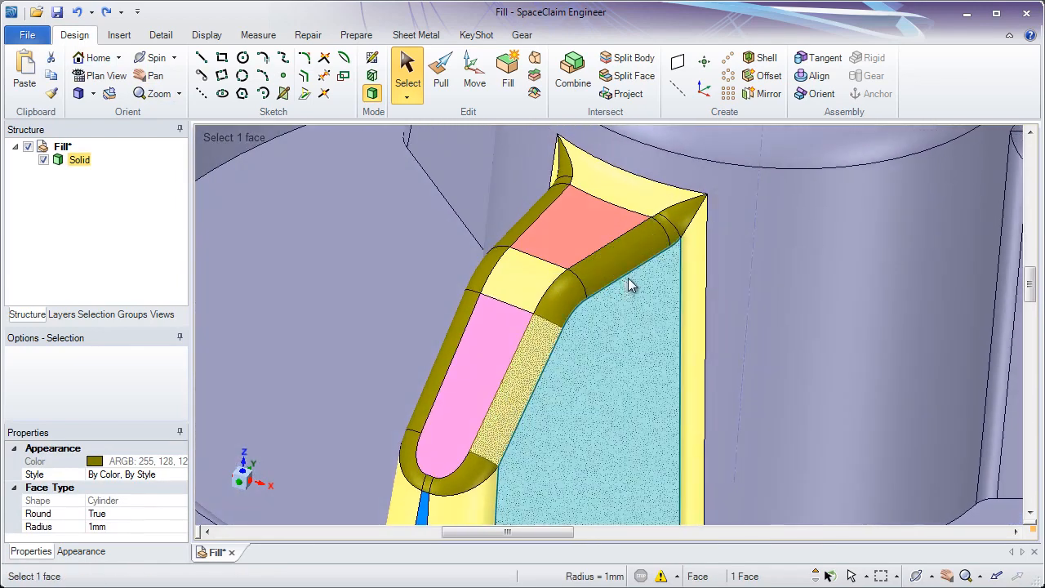
click(686, 222)
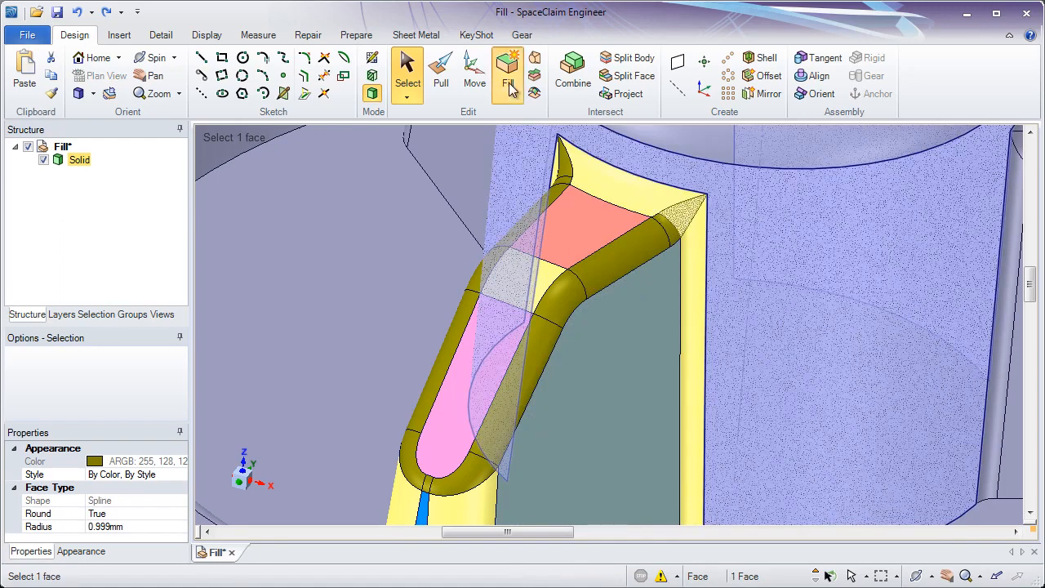
click(677, 578)
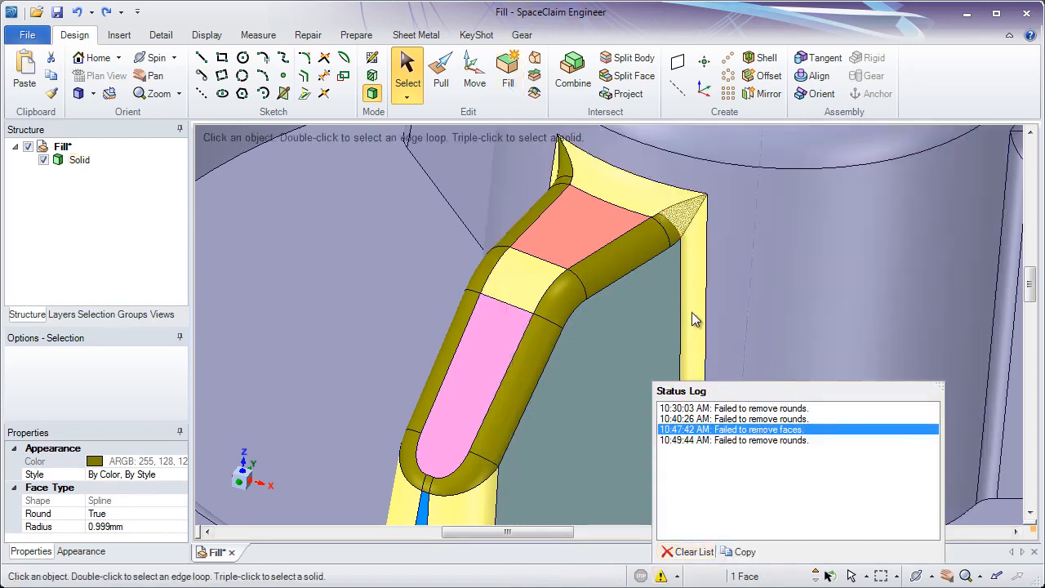
Step: Select the entire chain of olive rounds around the top of the inner rib and remove it with Fill
click(634, 261)
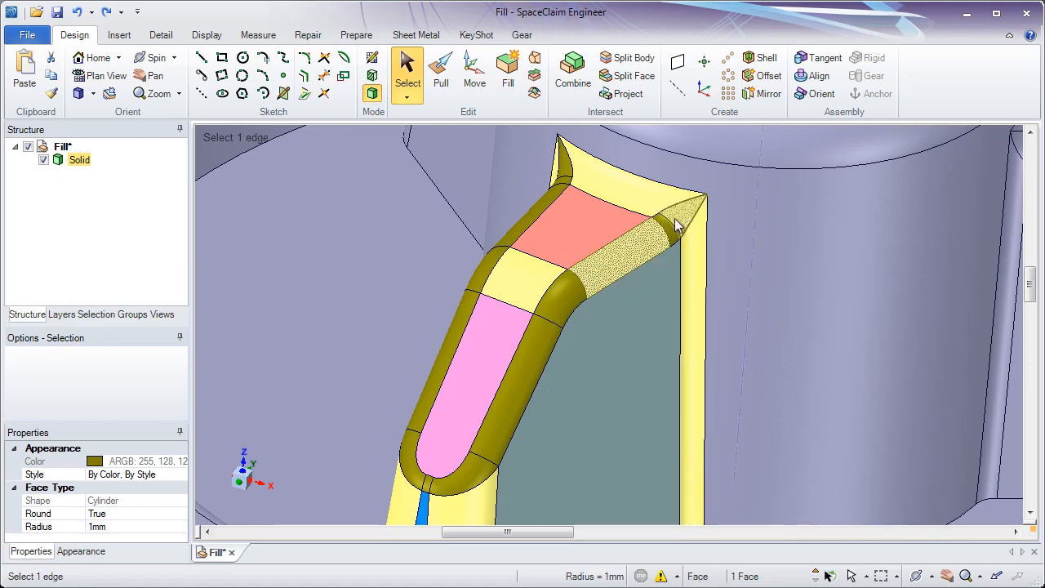
double_click(625, 258)
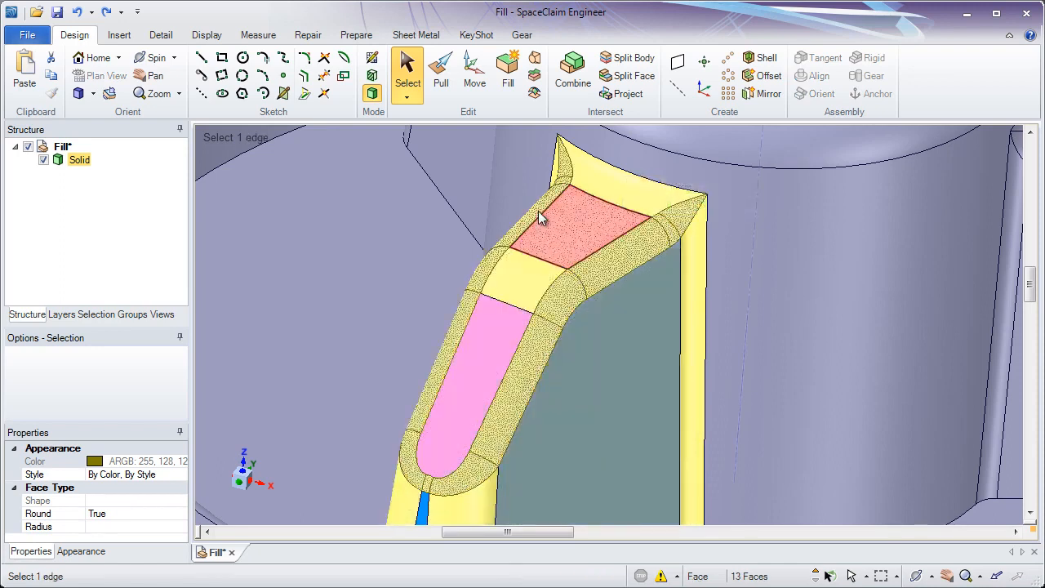
click(508, 89)
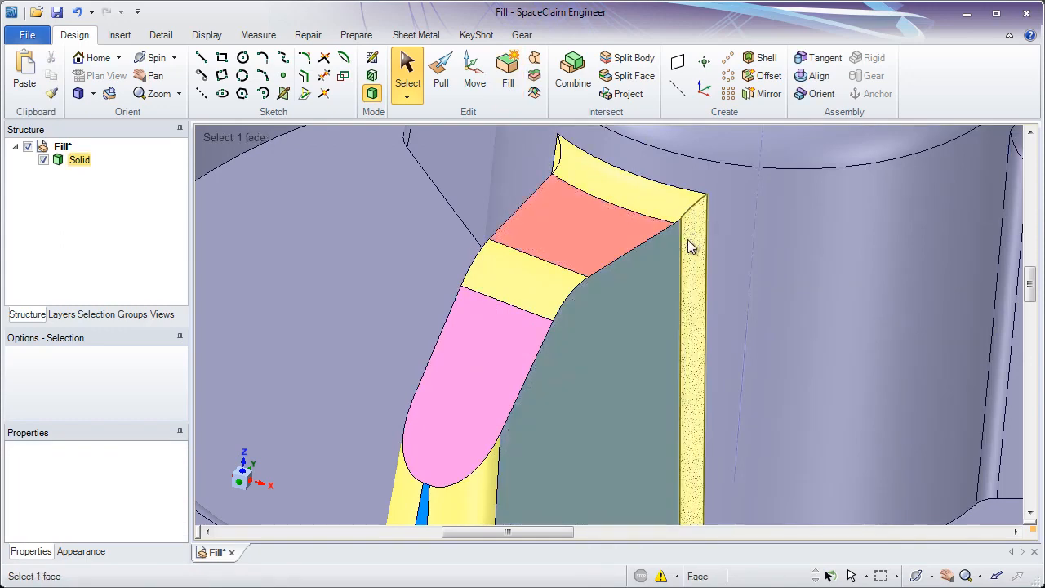
Step: Select the yellow rounds where the inner rib's top and sides meet the central post and remove them with Fill
click(688, 247)
ctrl+click(588, 186)
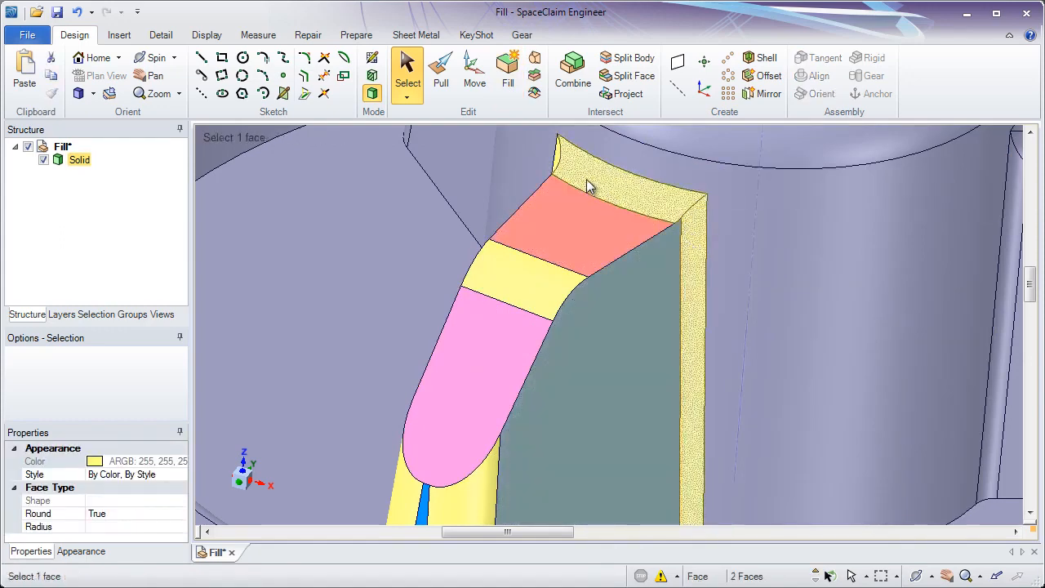
middle_drag(597, 171, 560, 175)
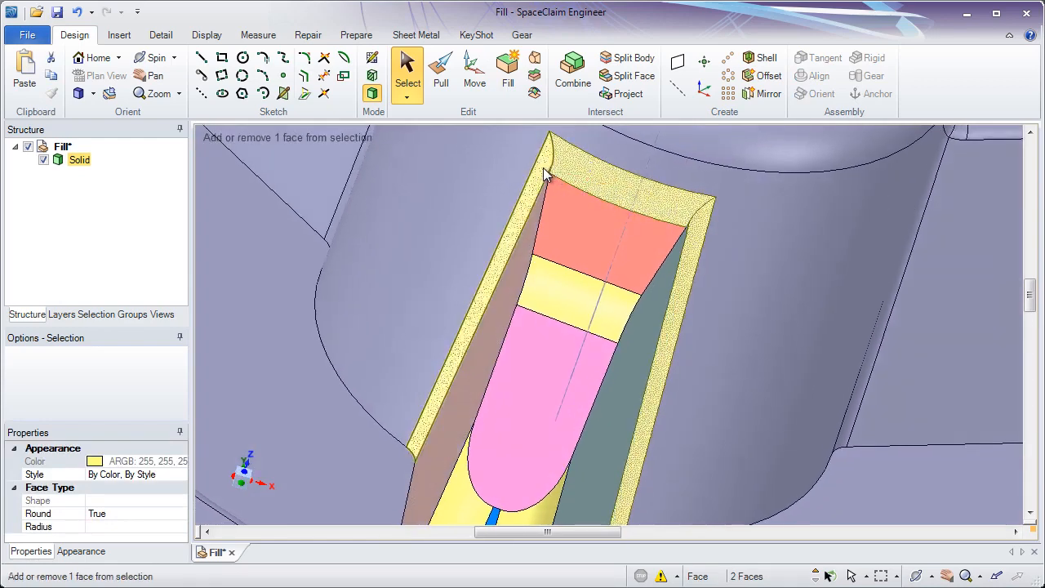
ctrl+click(543, 170)
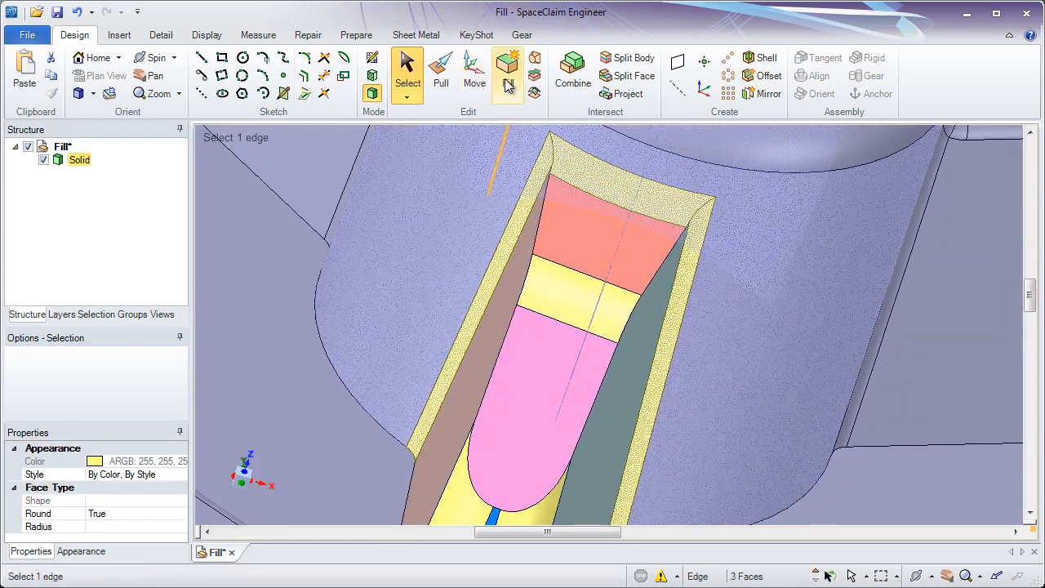
click(507, 85)
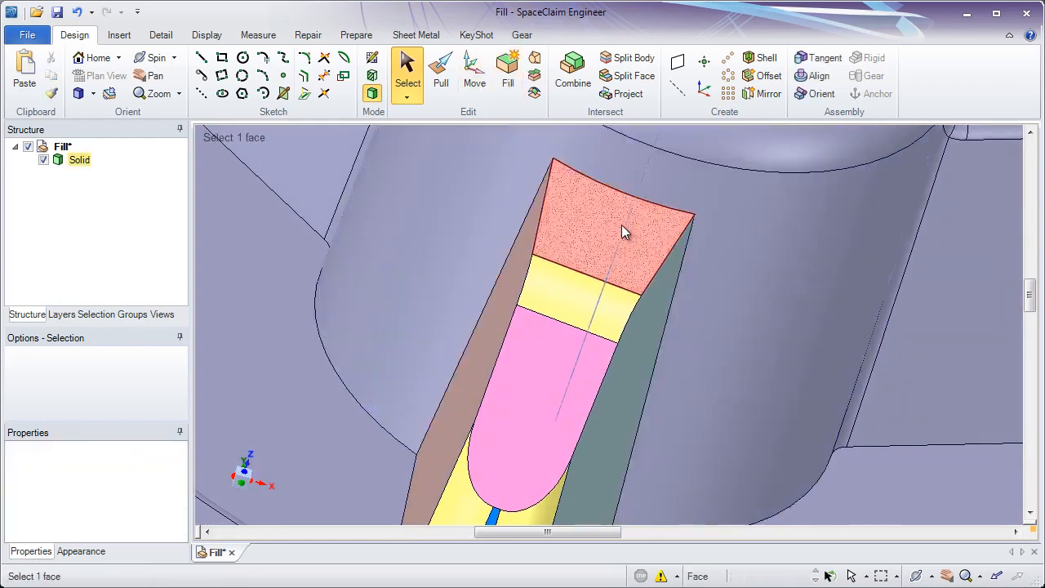
Step: Add a 1 mm round with Pull to the nine-edge chain around the top of the inner rib
middle_drag(621, 227, 554, 201)
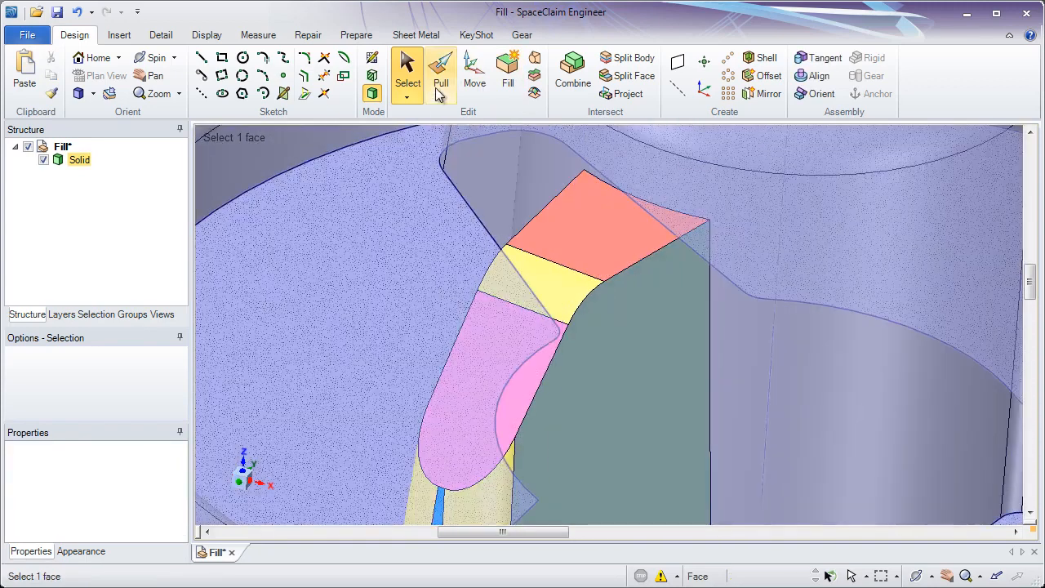
click(440, 82)
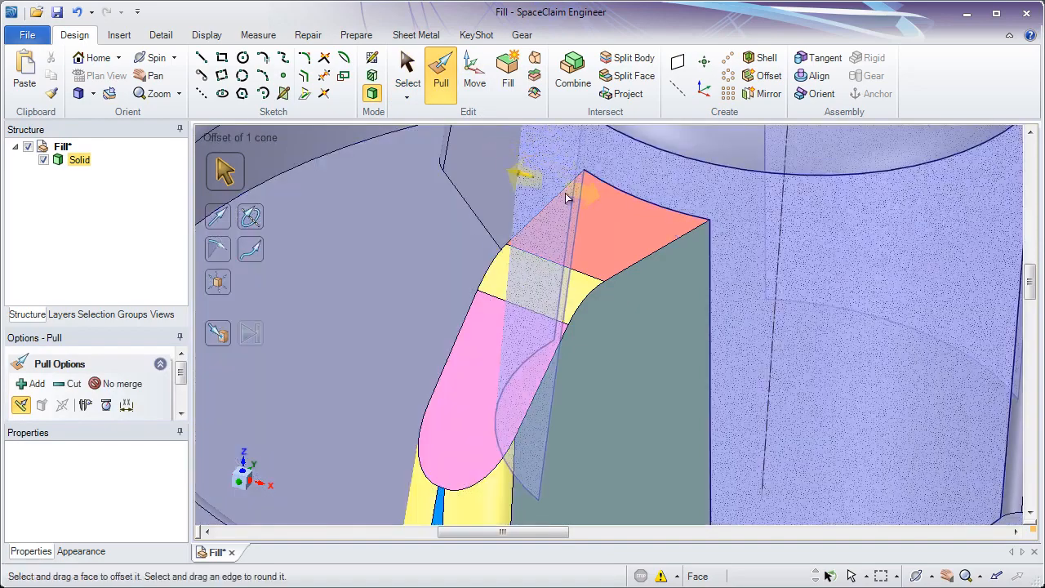
click(609, 214)
double_click(650, 259)
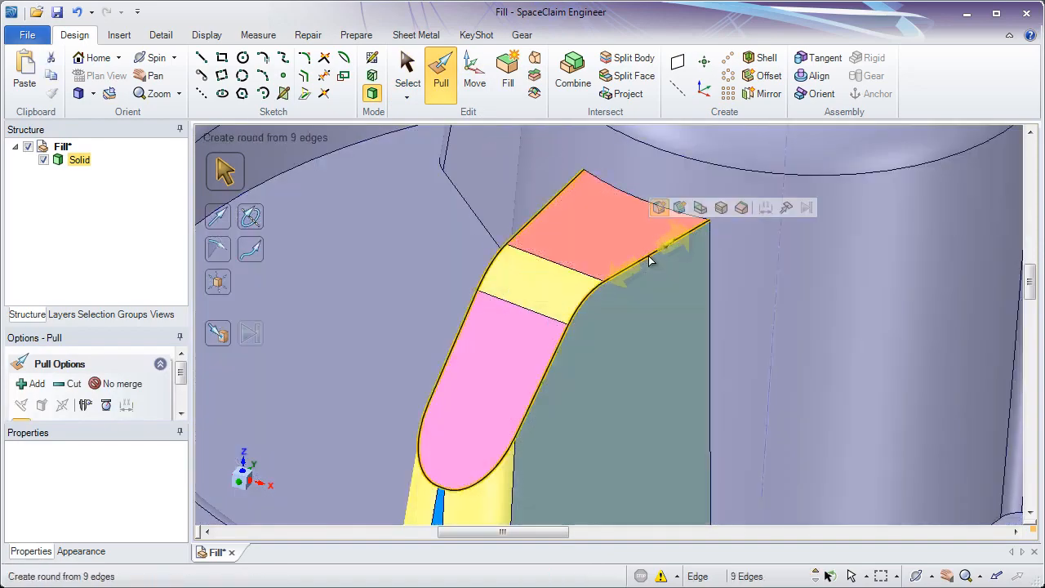
text(1)
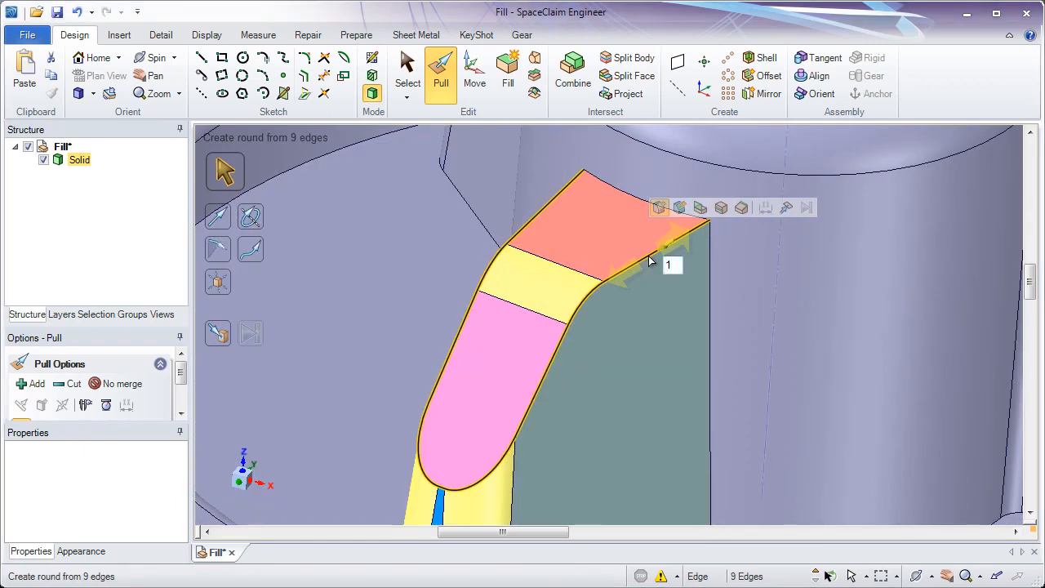
key(Return)
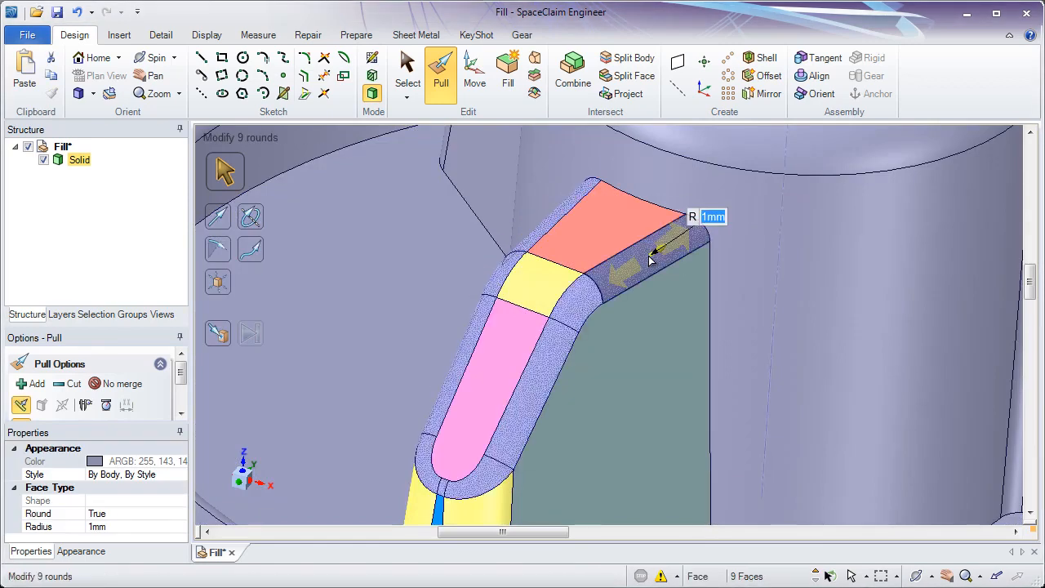
Step: Round the five-edge chain where the inner rib meets the central post to 1 mm and clear the selection
double_click(645, 205)
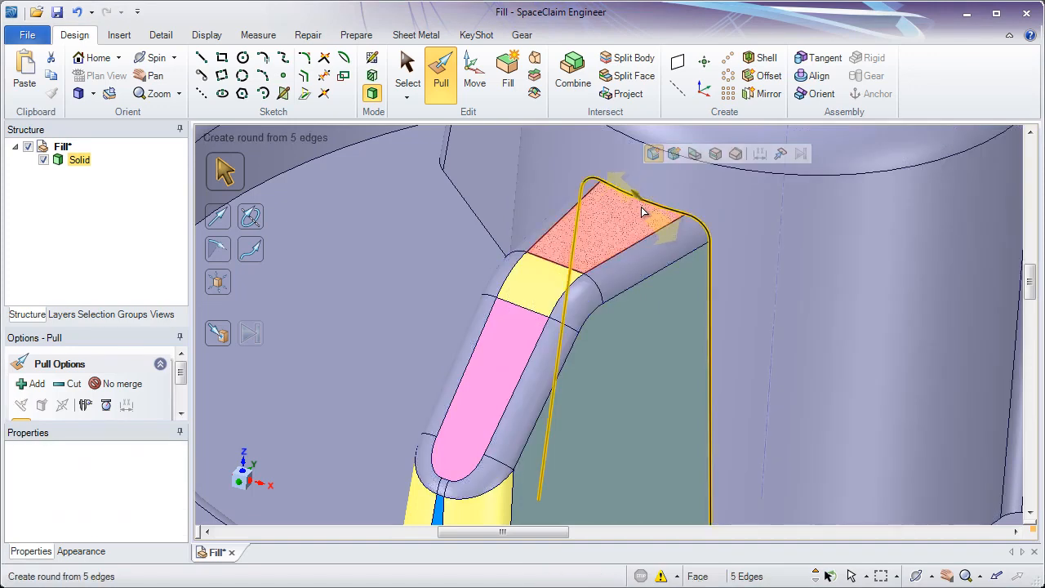
text(1)
key(Return)
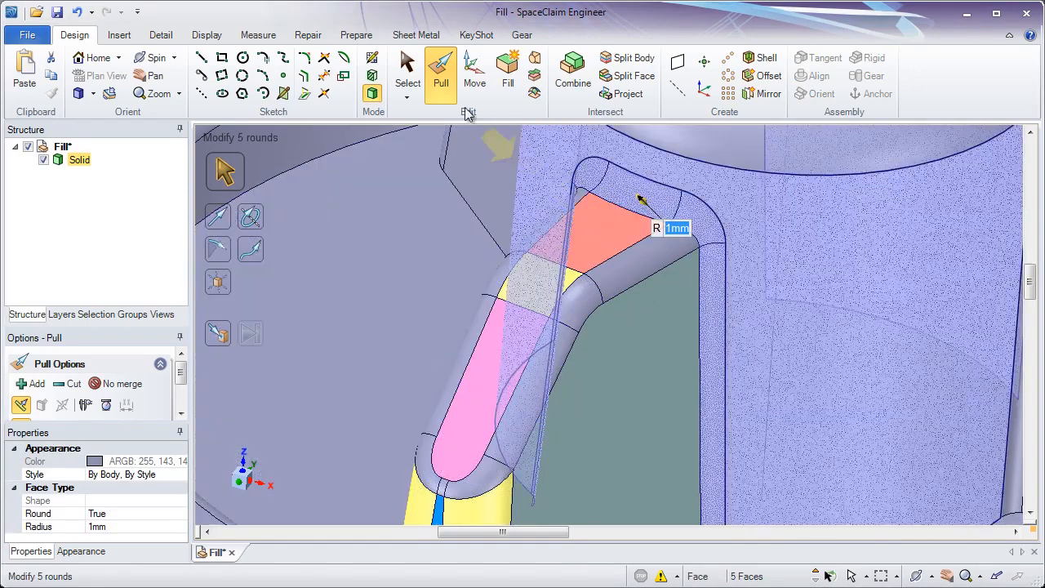
click(407, 77)
click(595, 347)
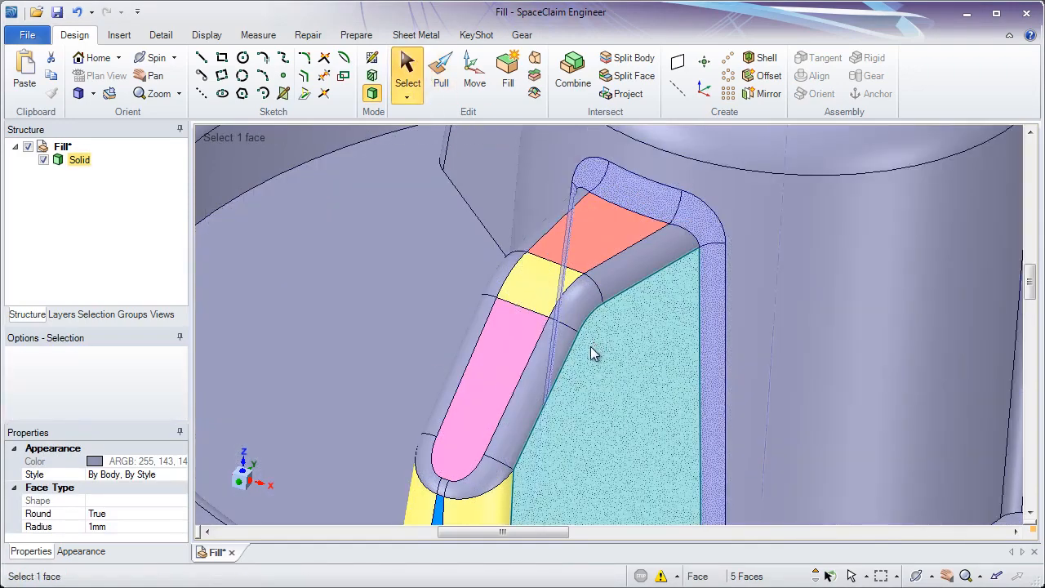
scroll(595, 362, down, 6)
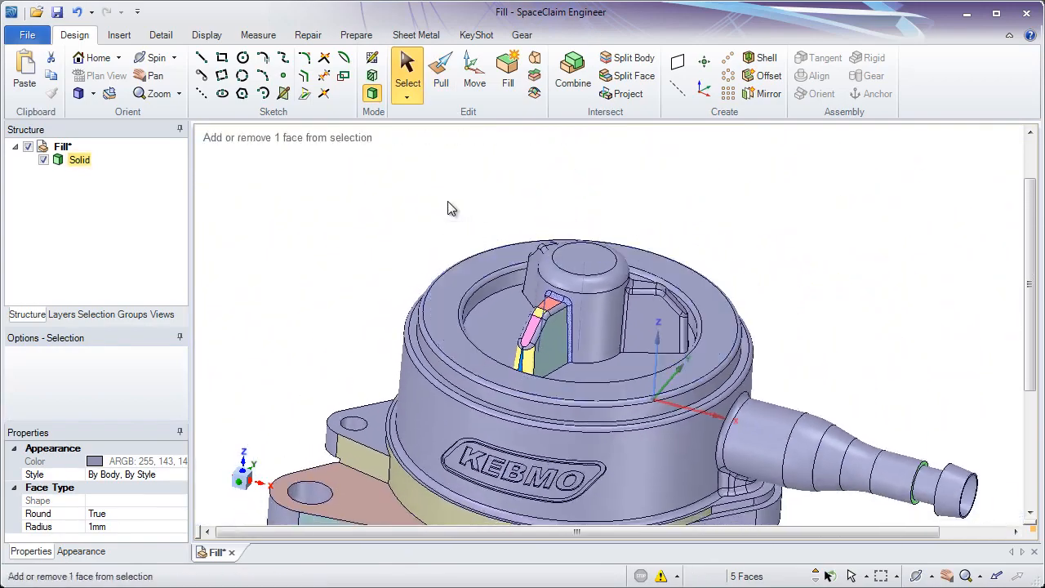
click(451, 209)
Step: On the flange's underside, select all faces of the ribbed pocket nearest the nozzle's far-side mounting hole and remove it with Fill
scroll(525, 310, down, 3)
ctrl+middle_drag(527, 279, 529, 226)
middle_drag(569, 387, 574, 253)
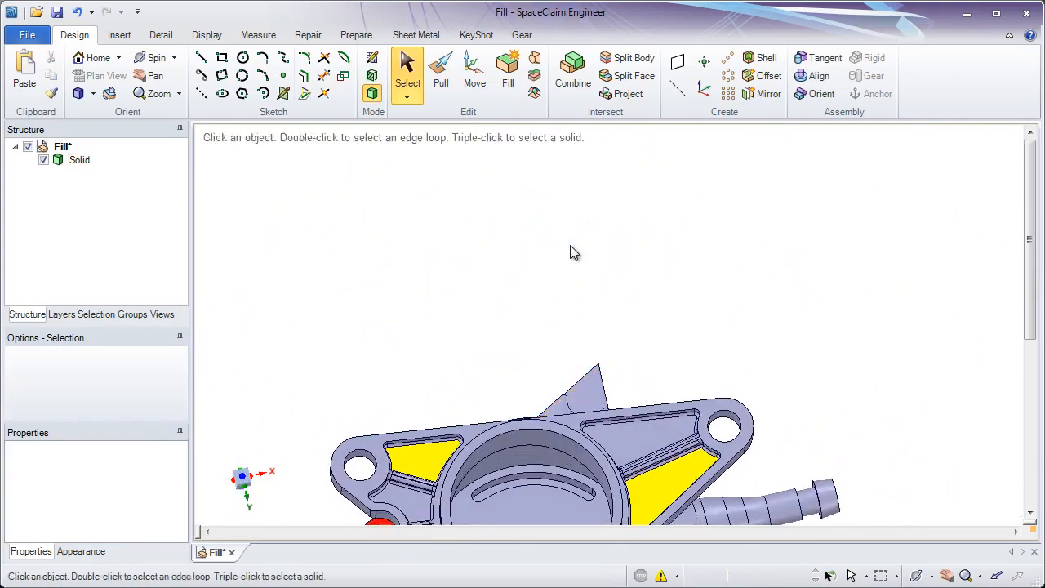
ctrl+middle_drag(575, 427, 601, 258)
ctrl+middle_drag(576, 399, 594, 351)
middle_drag(594, 351, 606, 296)
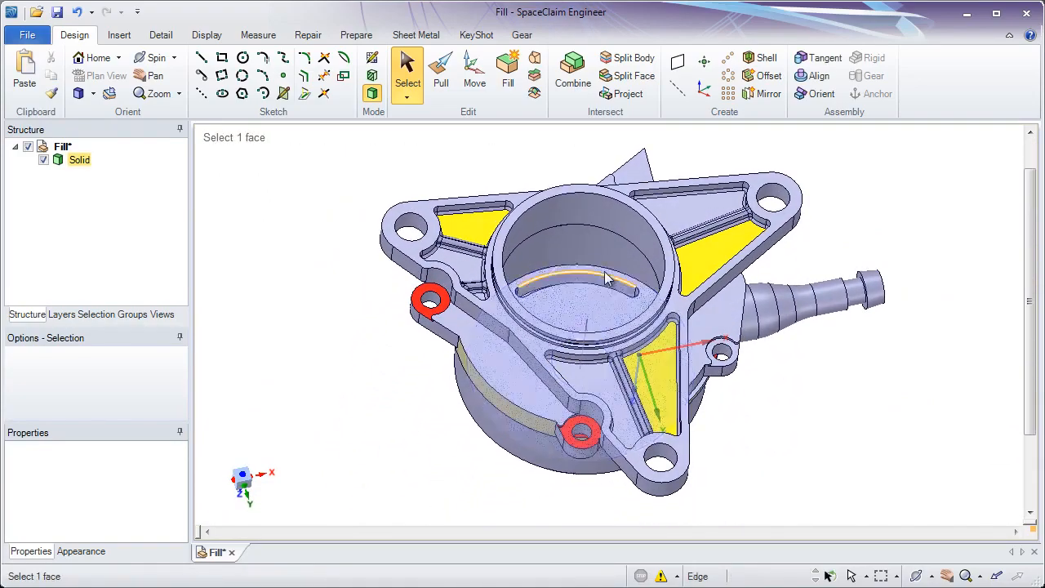
scroll(600, 290, up, 4)
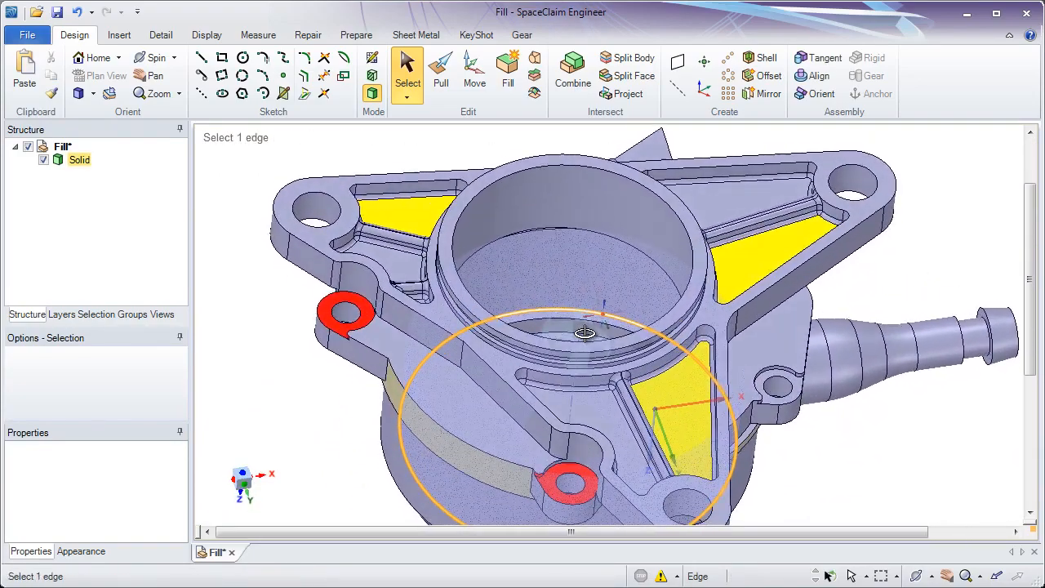
click(767, 258)
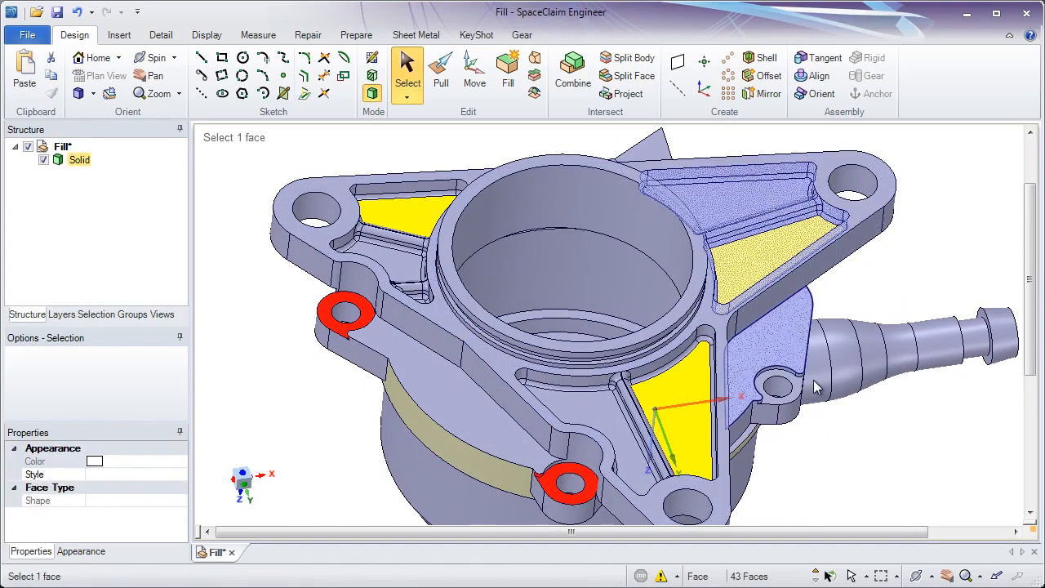
click(839, 442)
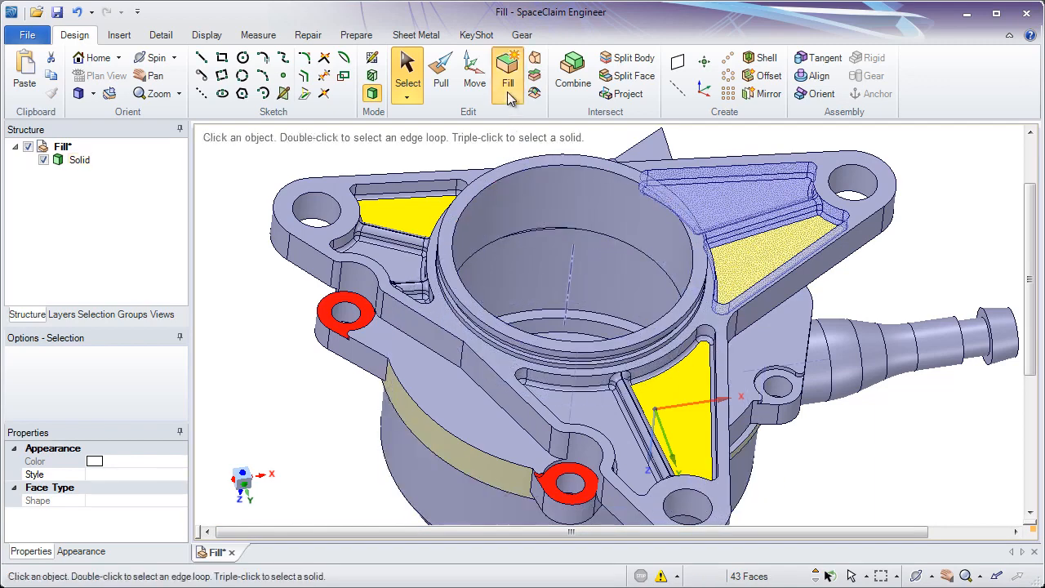
click(768, 229)
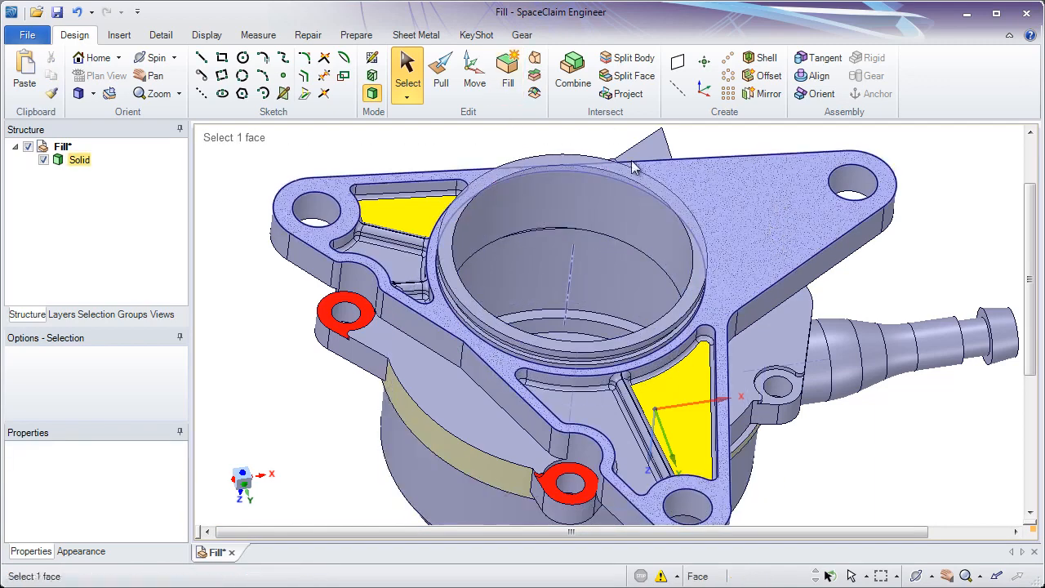
click(496, 150)
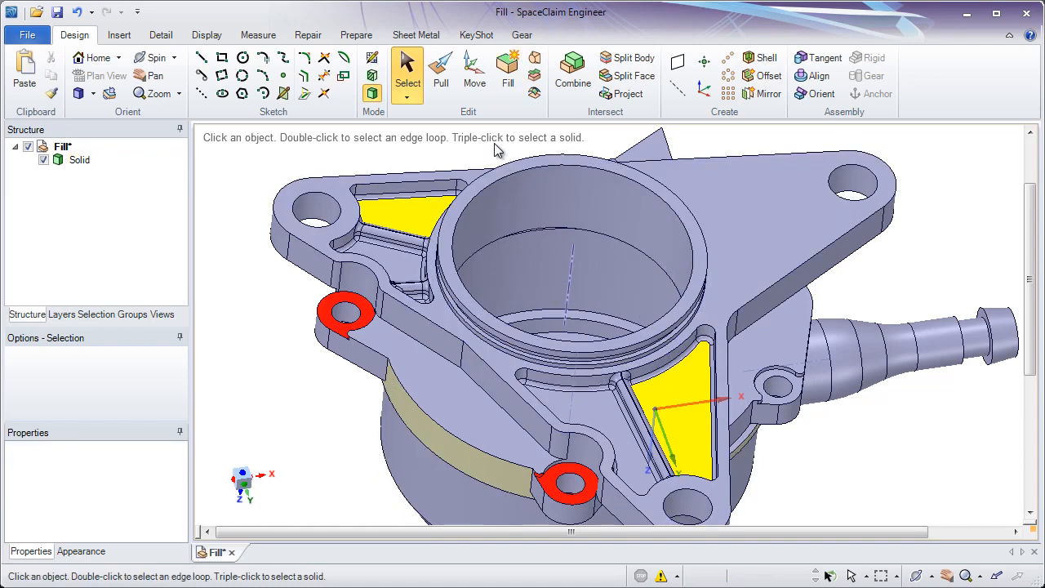
Step: Try selecting all faces of the two remaining ribbed pockets on the flange together, and drop the selection
click(418, 222)
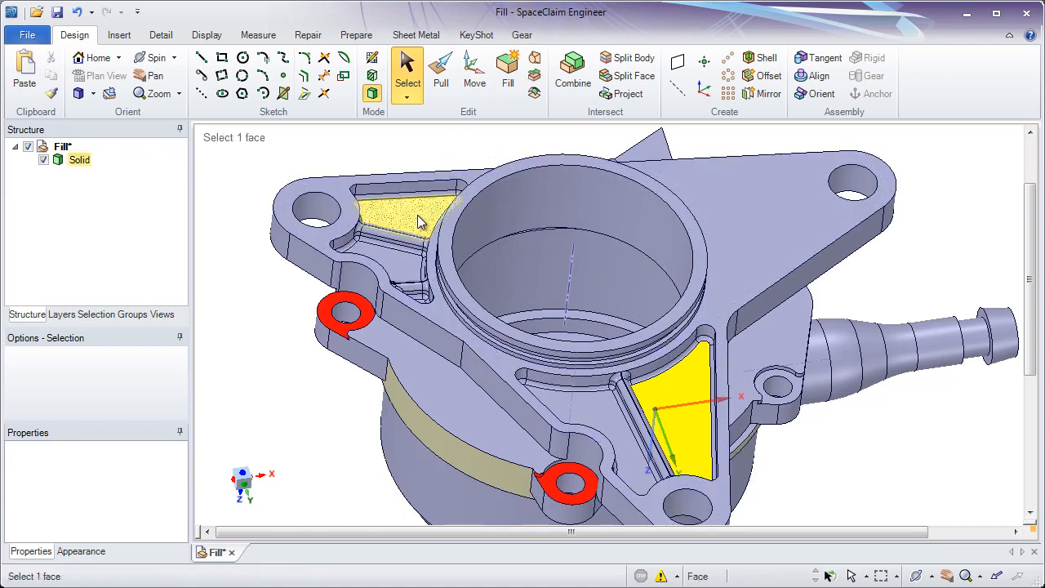
click(418, 222)
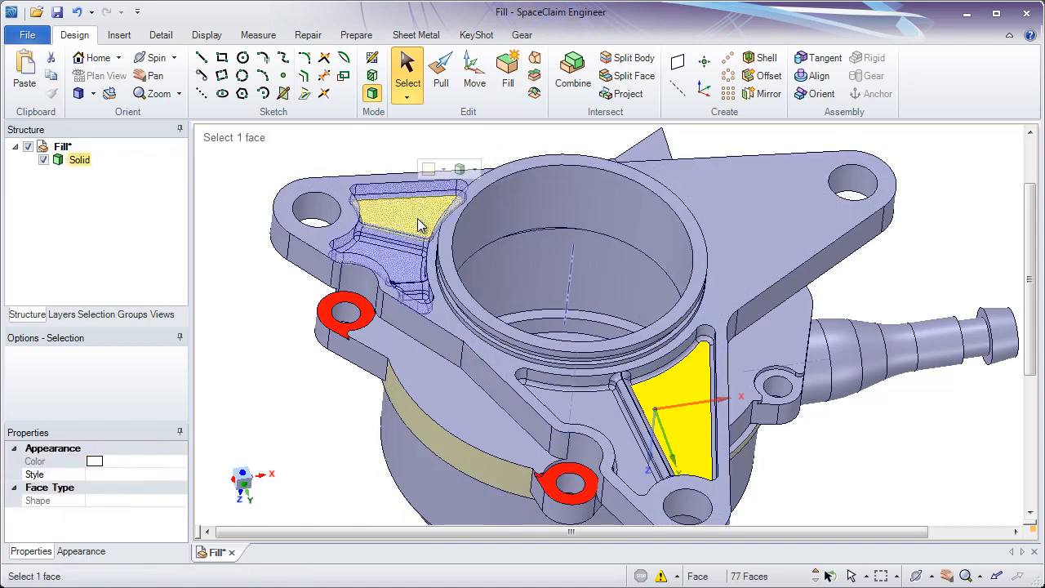
ctrl+click(686, 393)
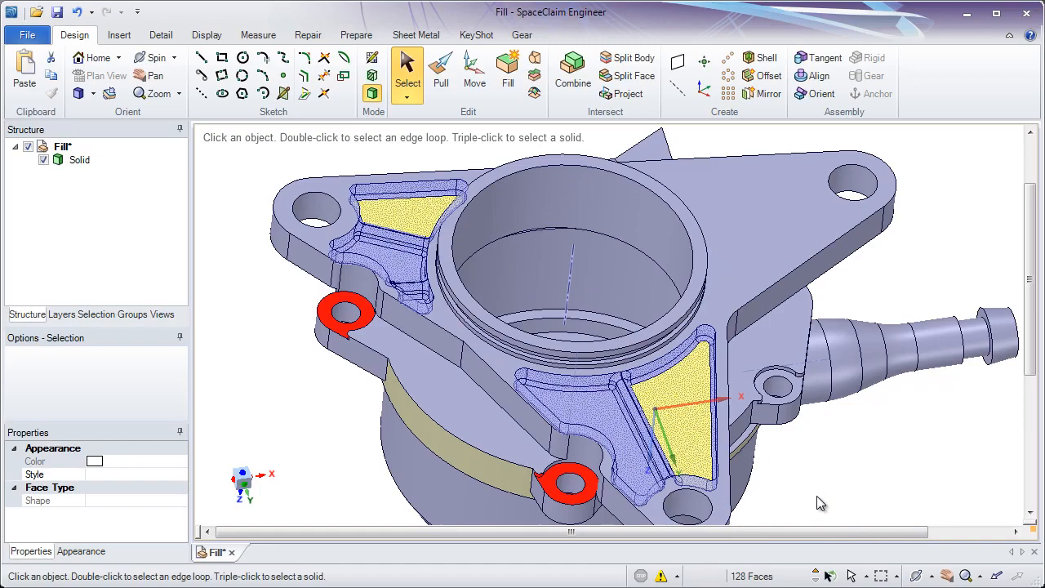
scroll(348, 228, up, 5)
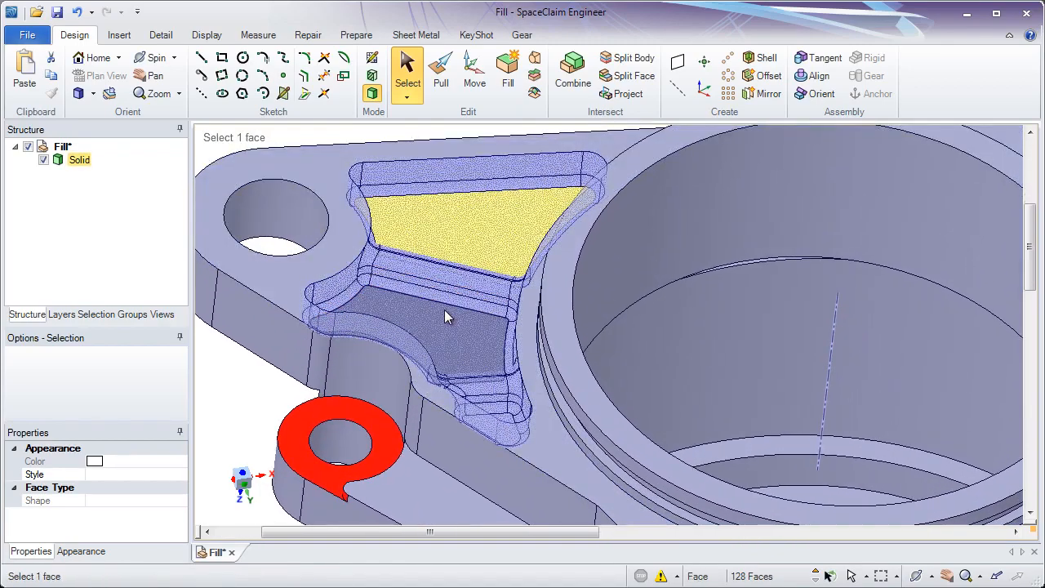
click(331, 245)
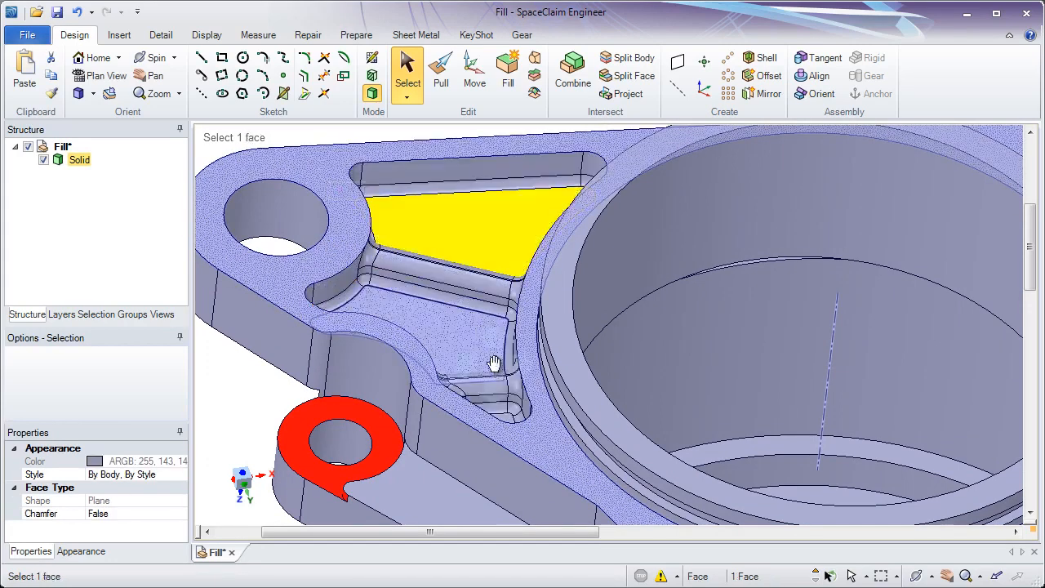
Step: Select the rounds at the bore-side end of the rib in the pocket beside the coordinate origin and remove them with Fill
shift+middle_drag(495, 366, 379, 198)
shift+middle_drag(741, 435, 588, 268)
shift+middle_drag(679, 367, 632, 341)
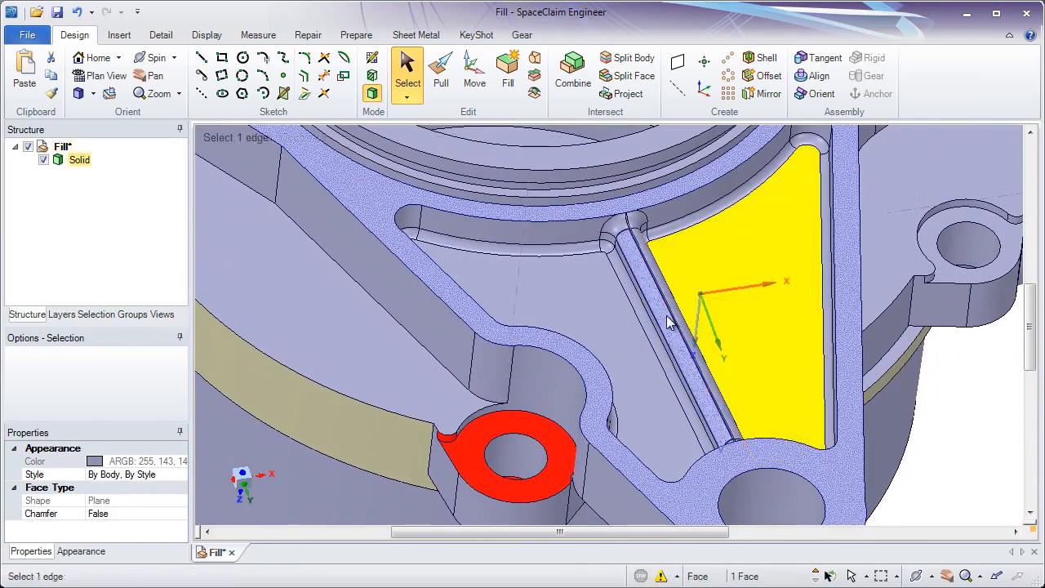
scroll(618, 275, up, 3)
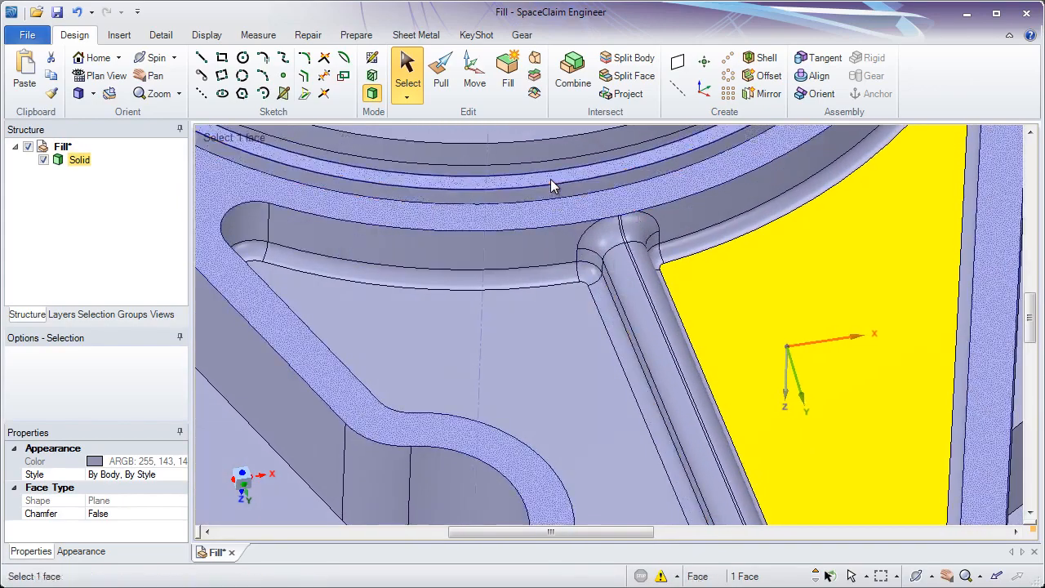
drag(551, 180, 700, 327)
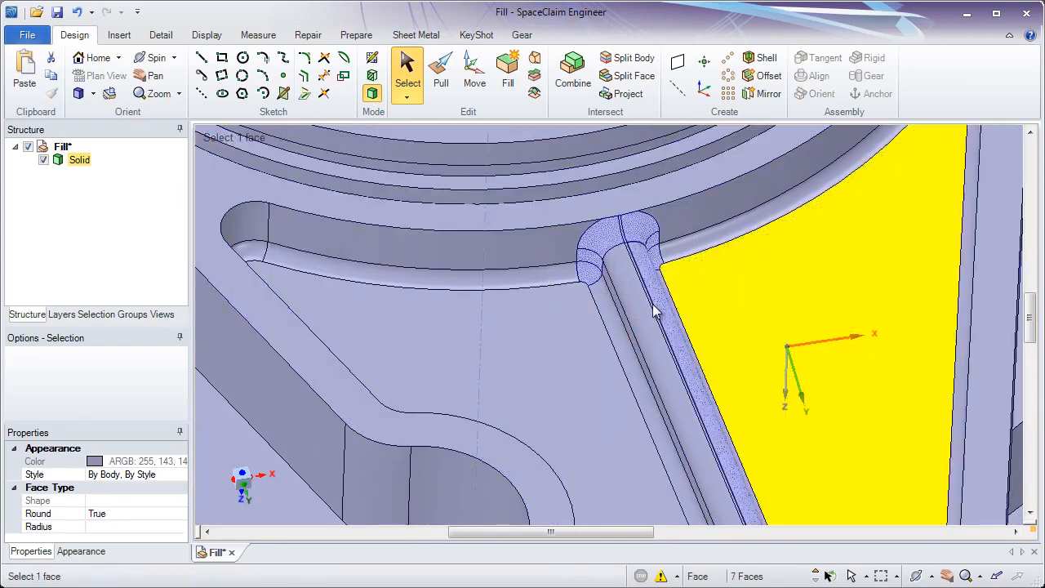
click(508, 72)
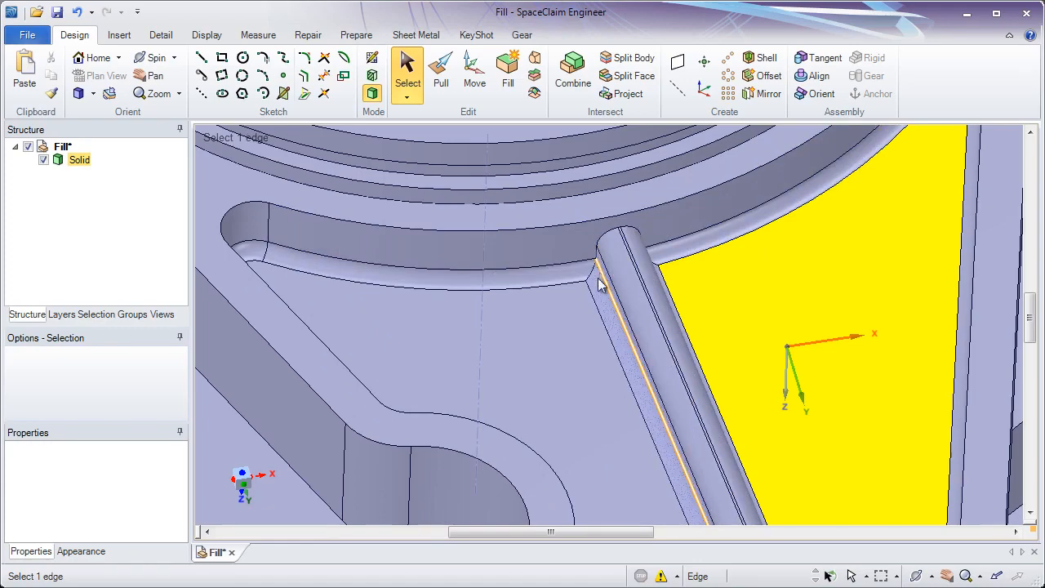
Step: Select all faces of both remaining ribbed flange pockets and remove them together with Fill
scroll(621, 343, down, 5)
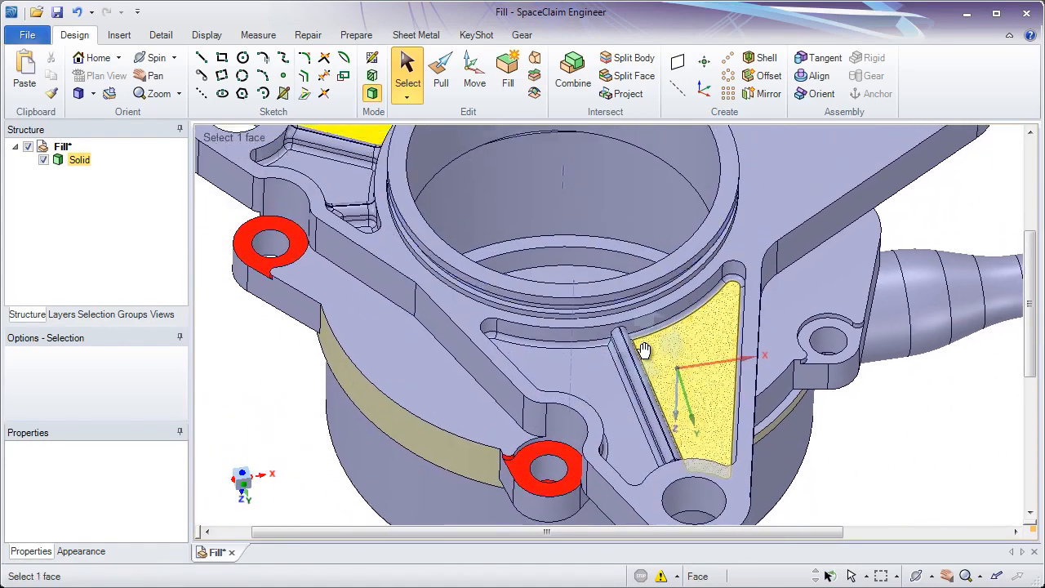
shift+middle_drag(644, 350, 647, 386)
double_click(704, 386)
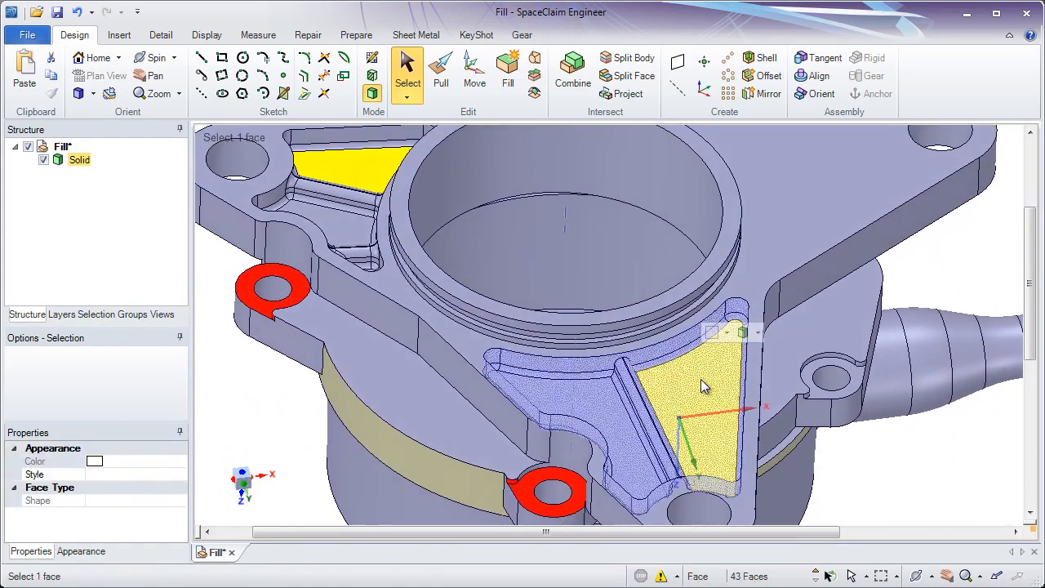
ctrl+double_click(359, 169)
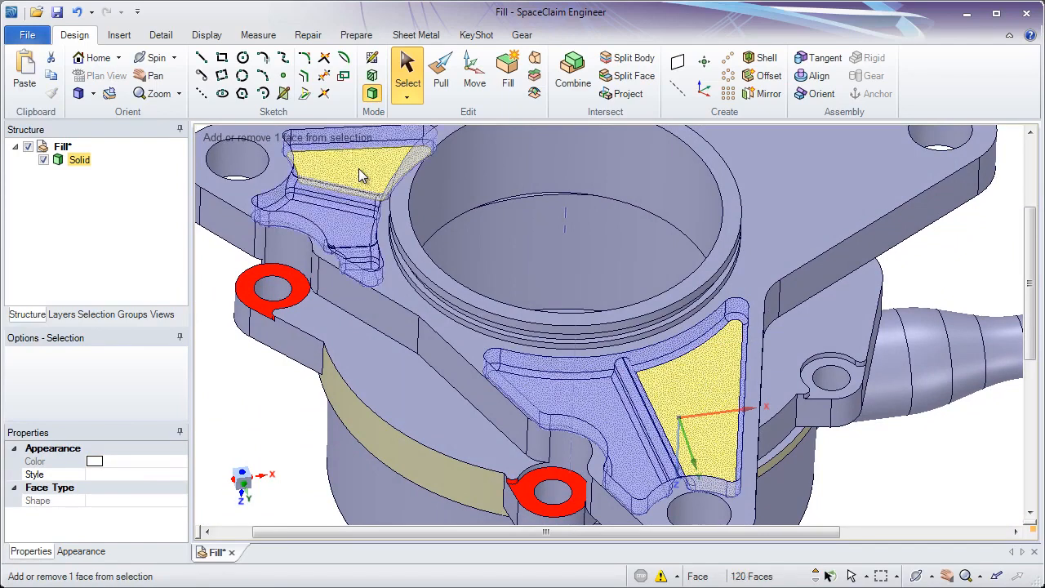
click(503, 85)
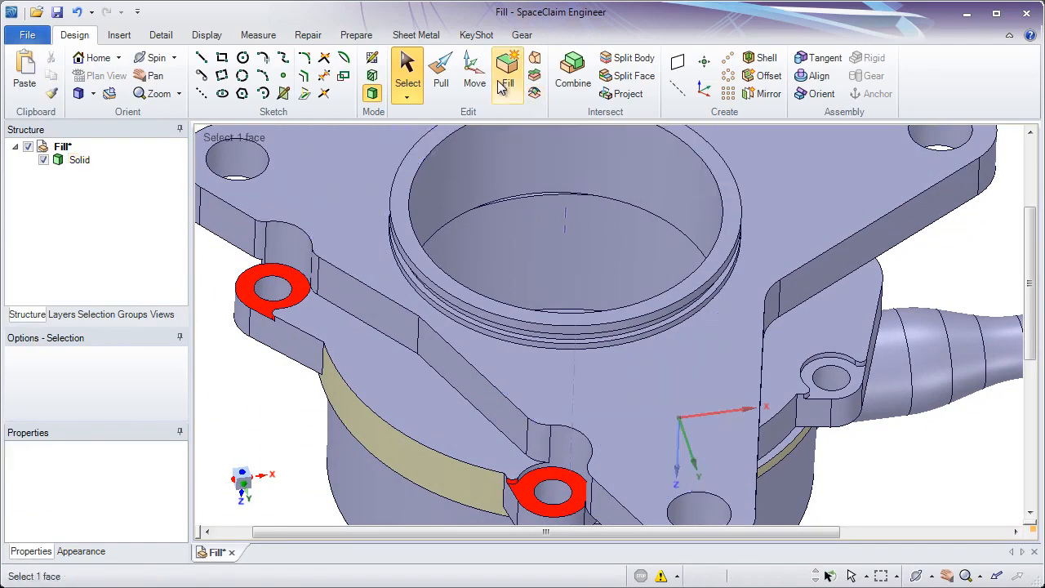
Step: Examine the red recessed face and small step around the bolt hole nearest the coordinate origin, box-selecting both red faces and dropping the selection
ctrl+middle_drag(568, 359, 570, 206)
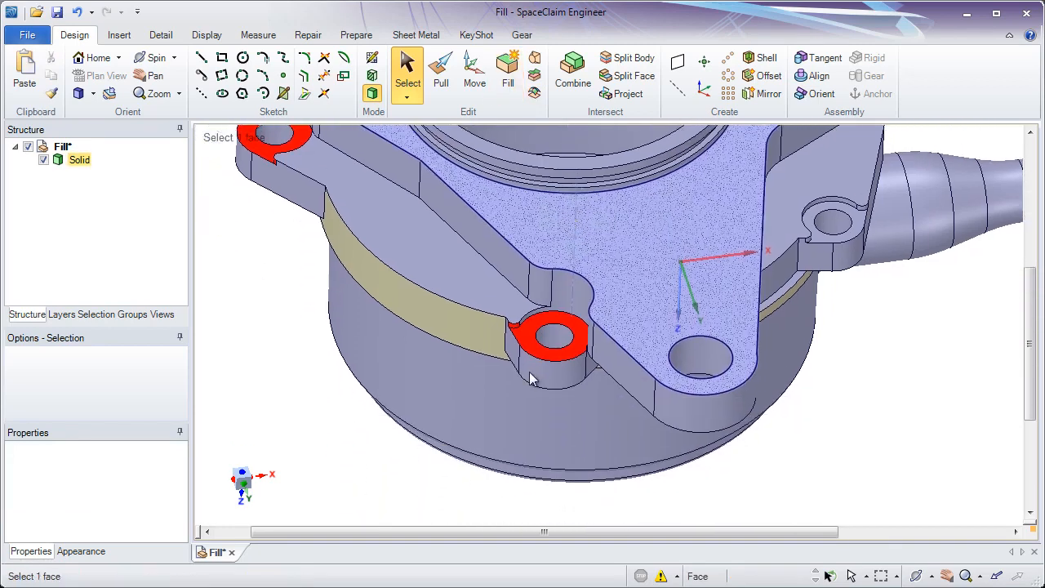
ctrl+scroll(519, 348, up, 5)
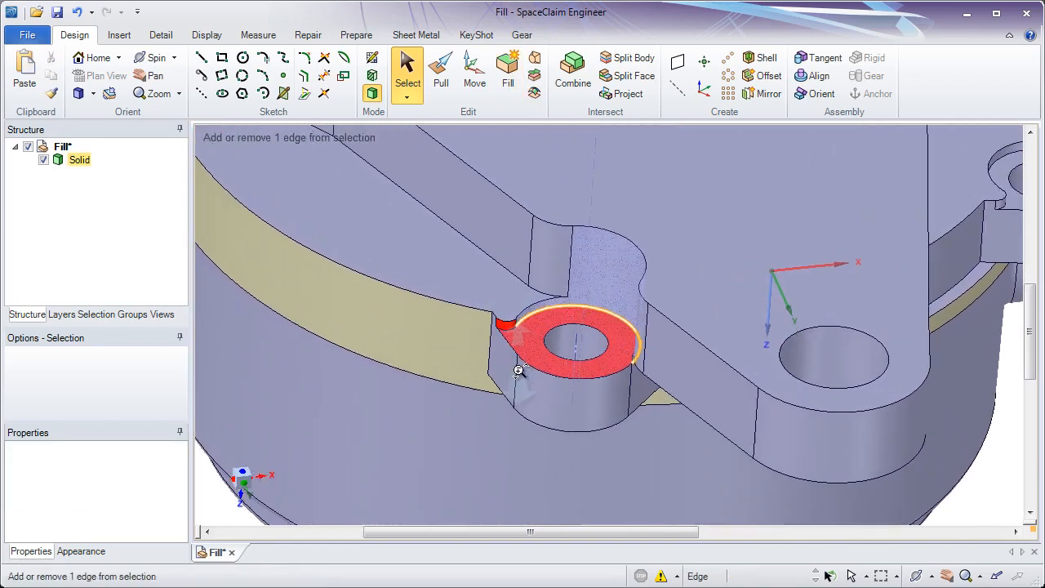
shift+middle_drag(517, 332, 560, 303)
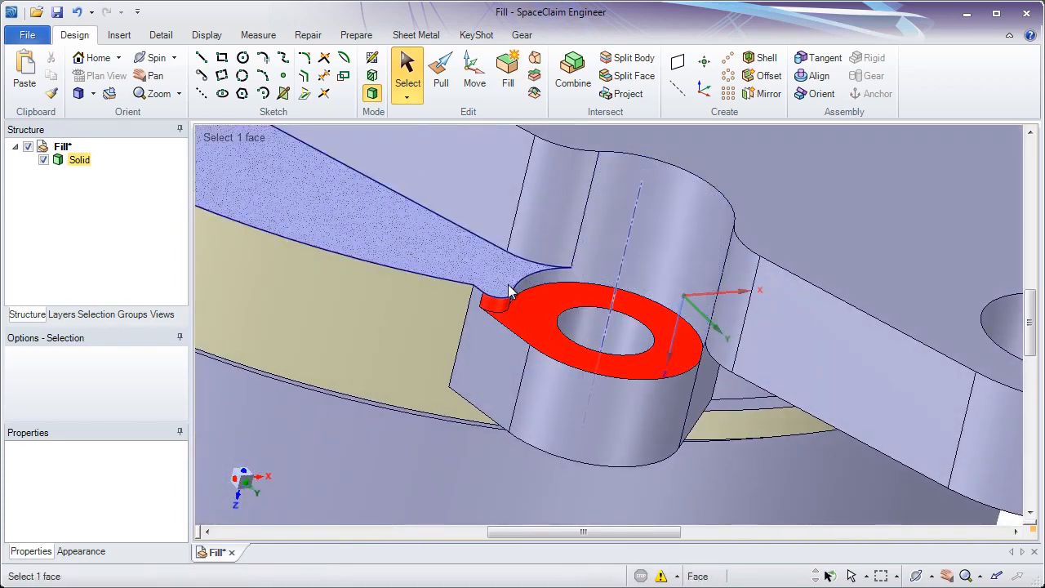
drag(429, 209, 732, 403)
middle_drag(732, 404, 665, 368)
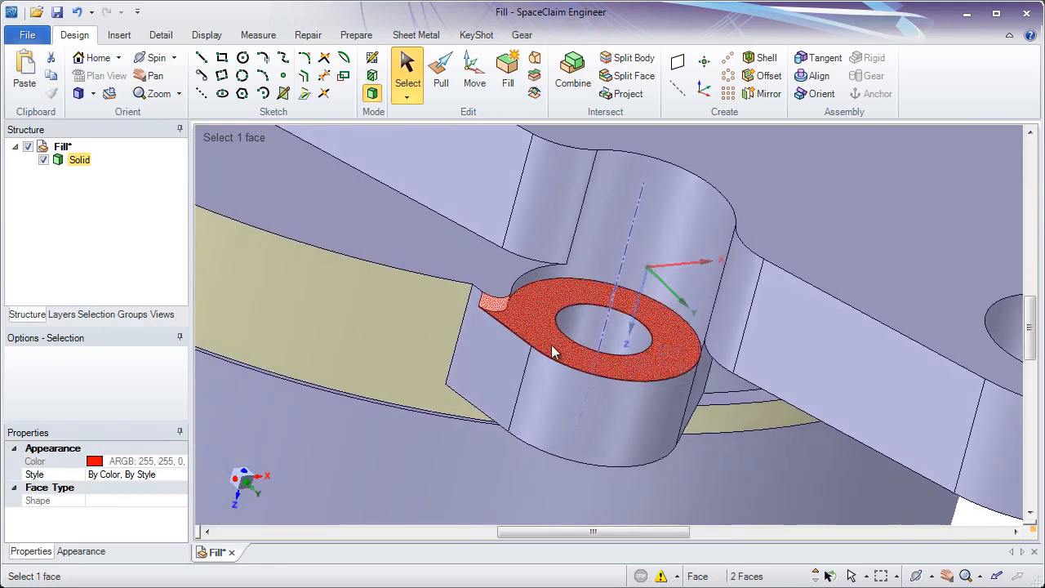
middle_drag(551, 345, 515, 337)
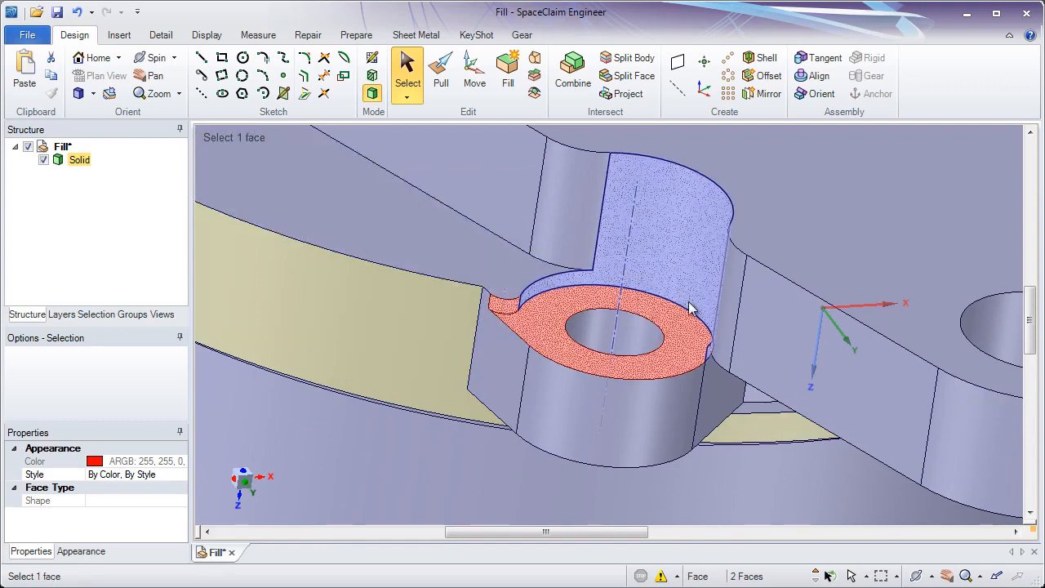
mouse_move(693, 306)
middle_down()
mouse_move(710, 306)
mouse_move(683, 310)
middle_up()
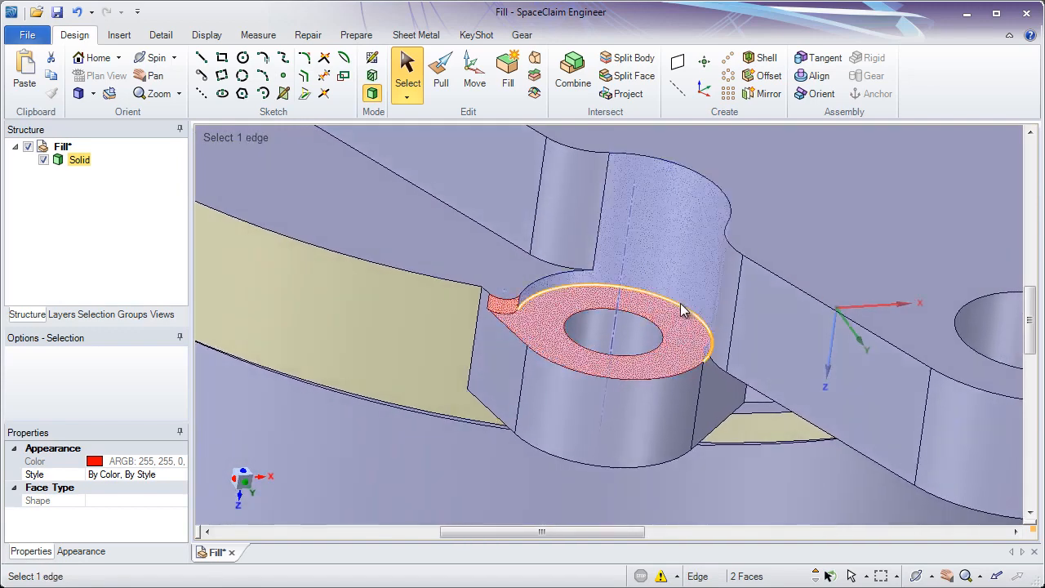
key(Escape)
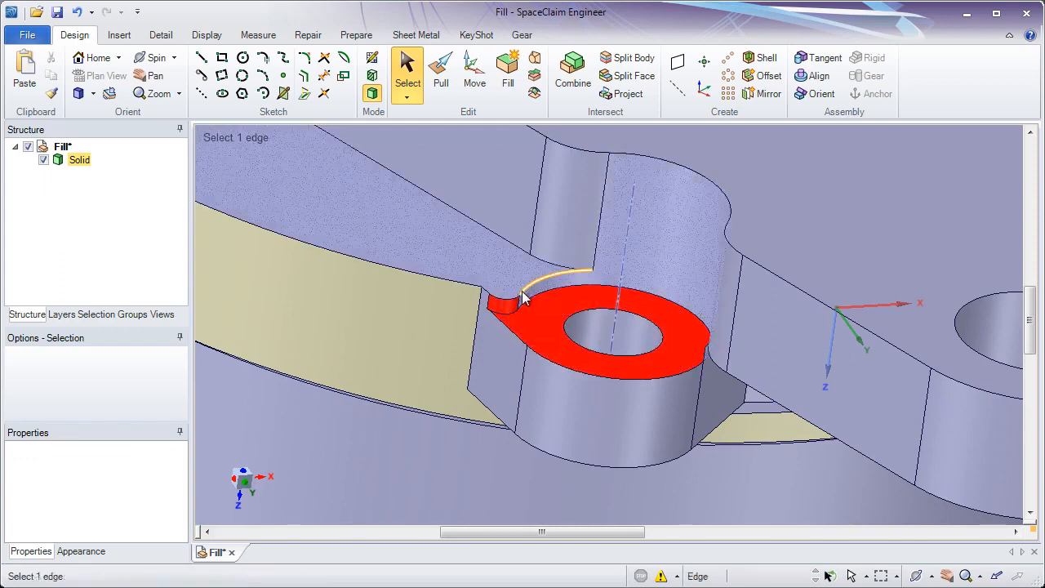
Step: Pull the red recessed face around that bolt hole up to the adjoining higher planar face so the recess is removed
click(447, 82)
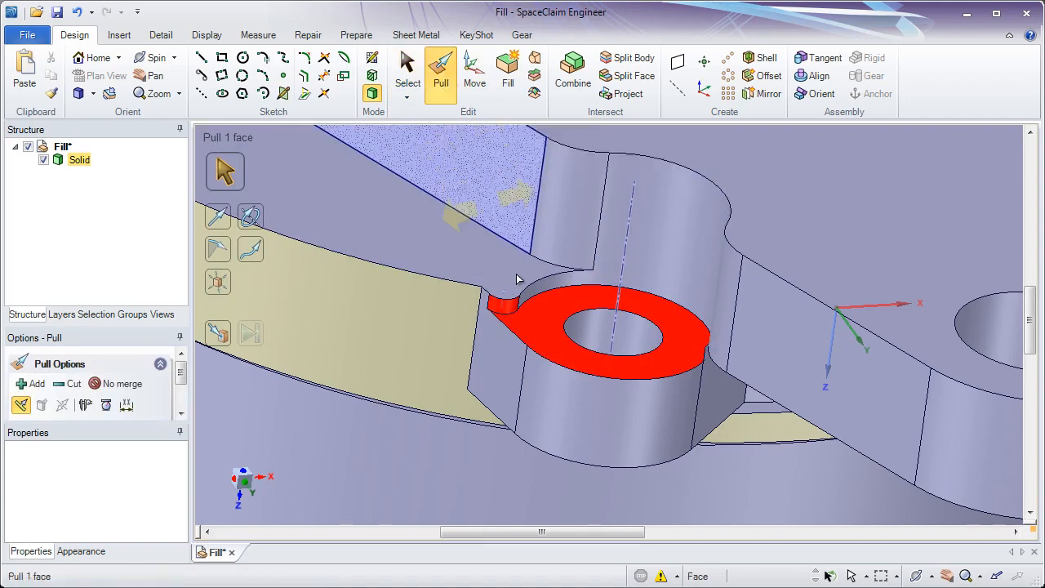
click(544, 332)
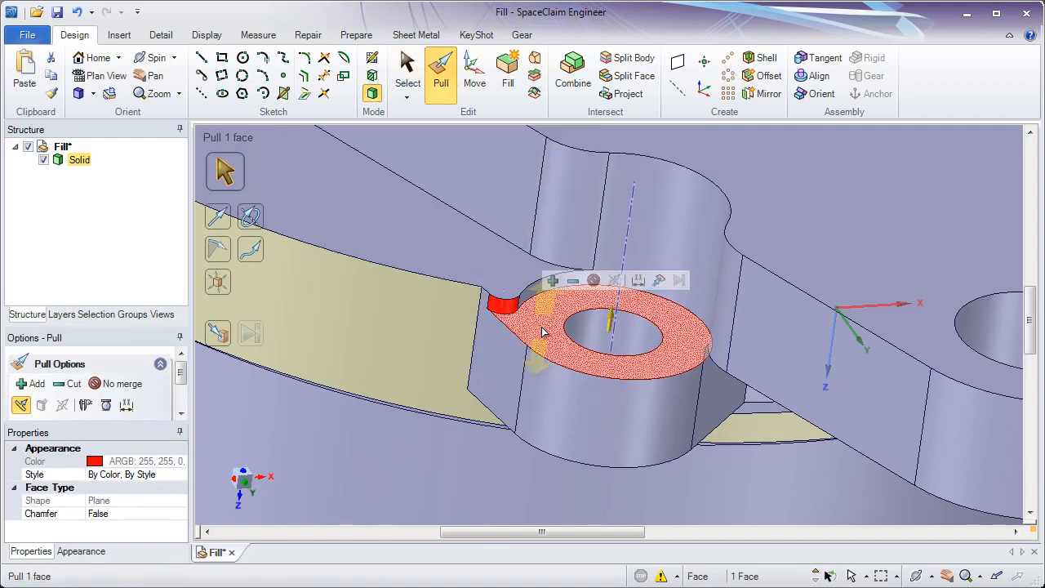
click(661, 281)
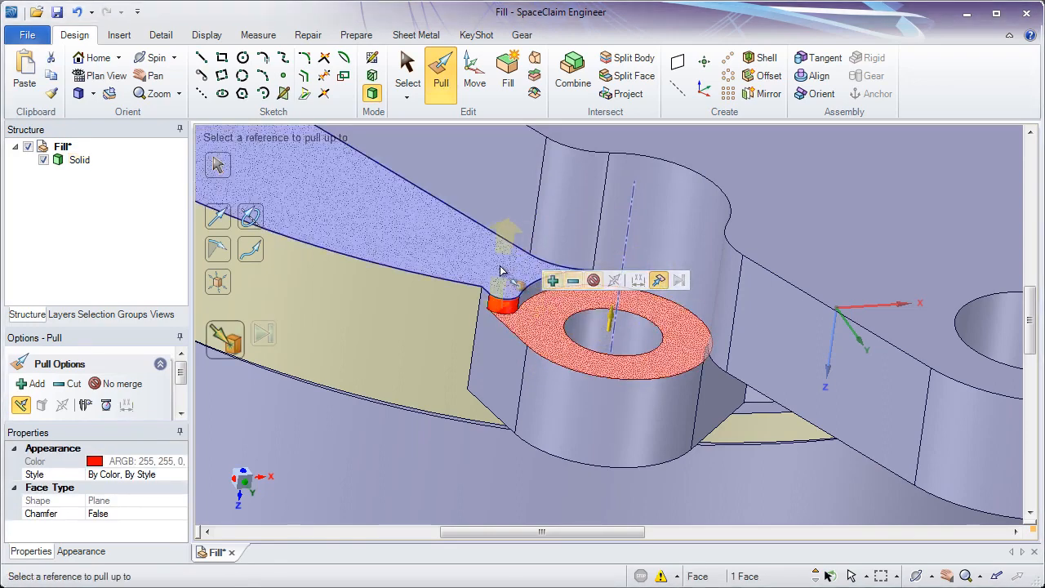
click(493, 267)
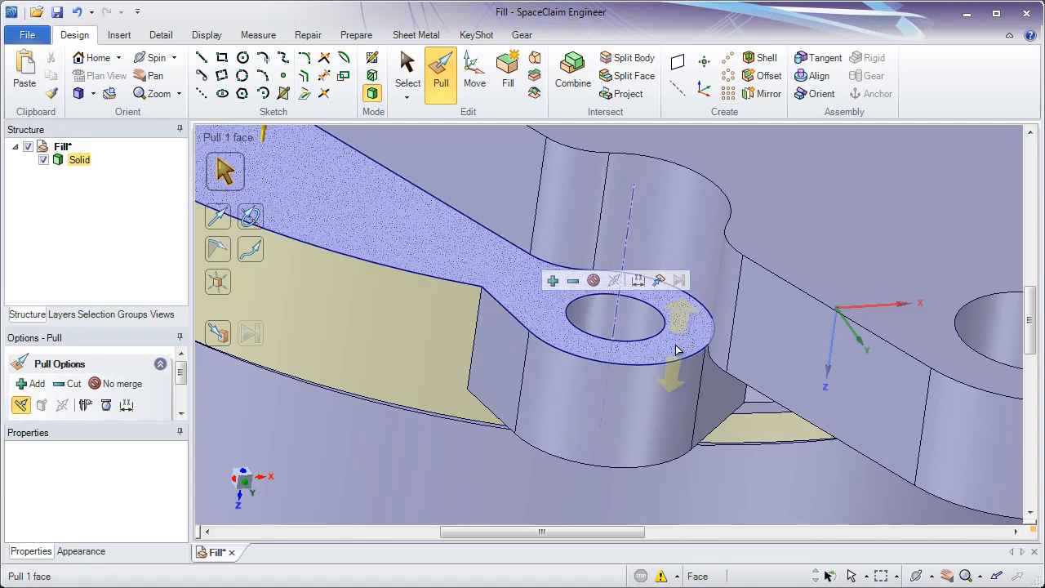
key(ctrl)
scroll(579, 329, down, 5)
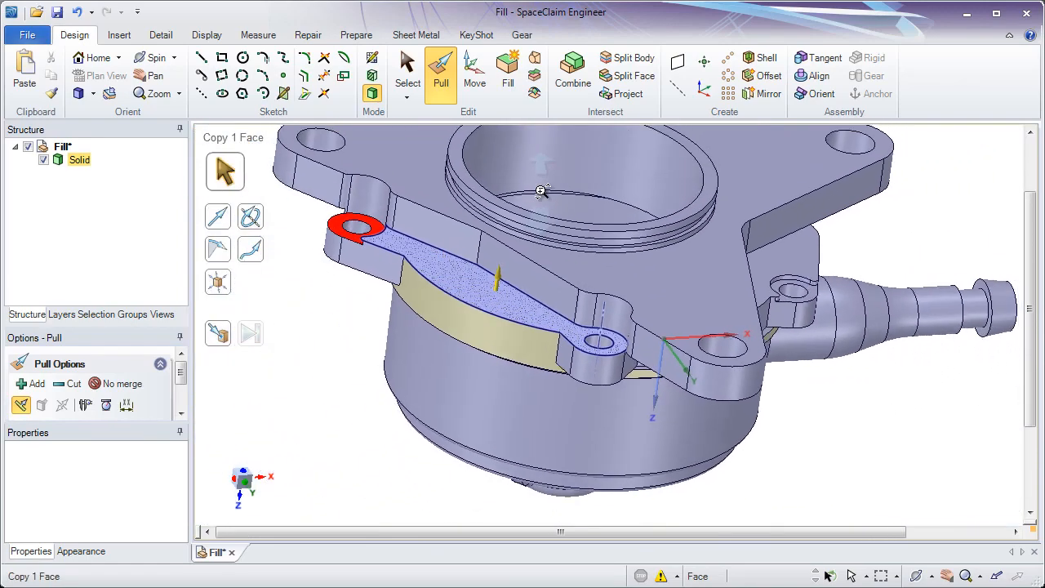
key(Escape)
key(Escape)
Step: Clear the selection and return the pump housing to its home view
click(479, 154)
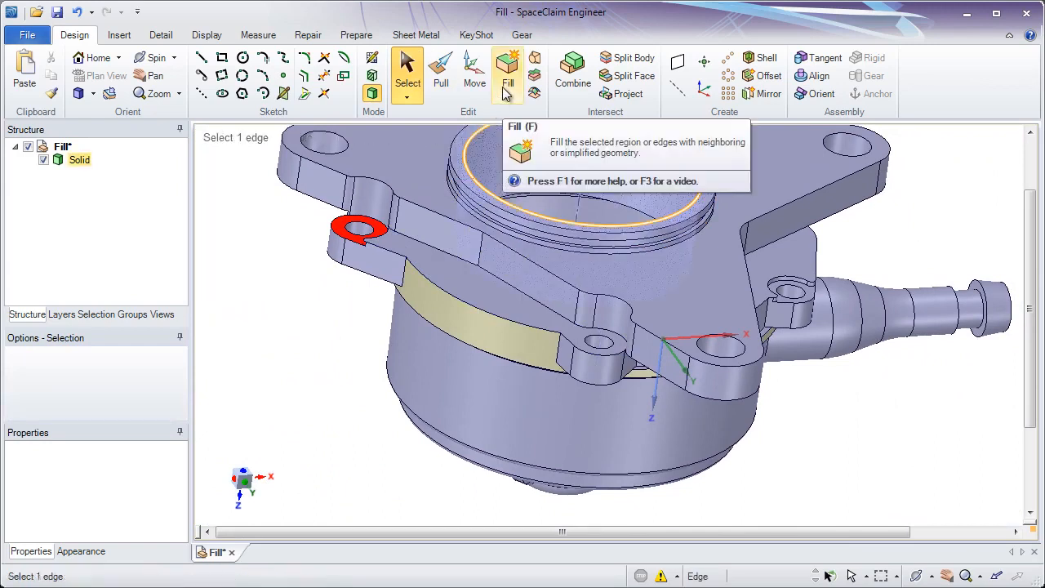
key(Escape)
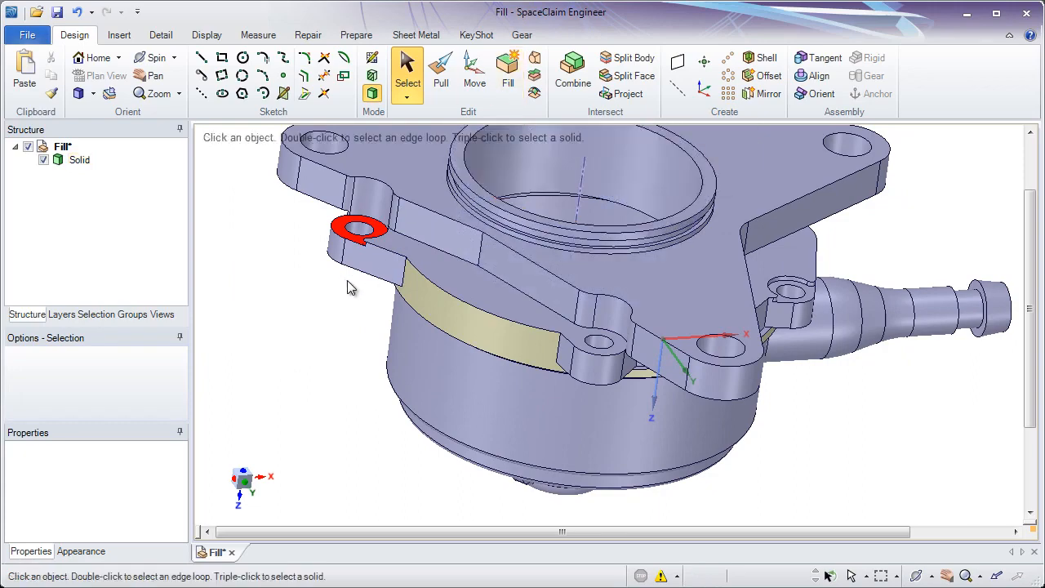
click(79, 59)
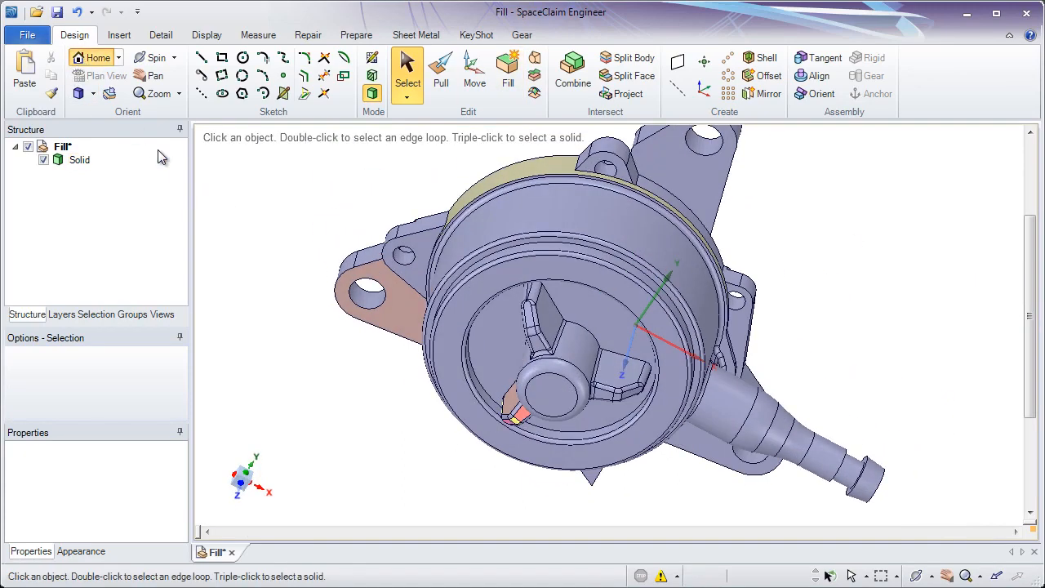